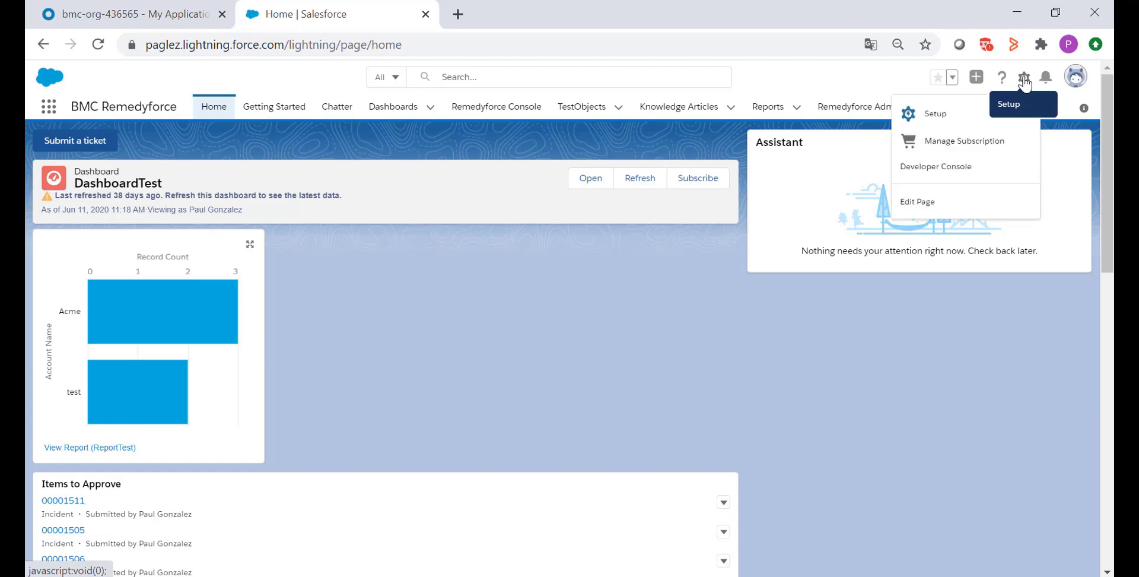
Open the My Domain page in Salesforce Setup
{"action": "left_click", "coordinate": [936, 115]}
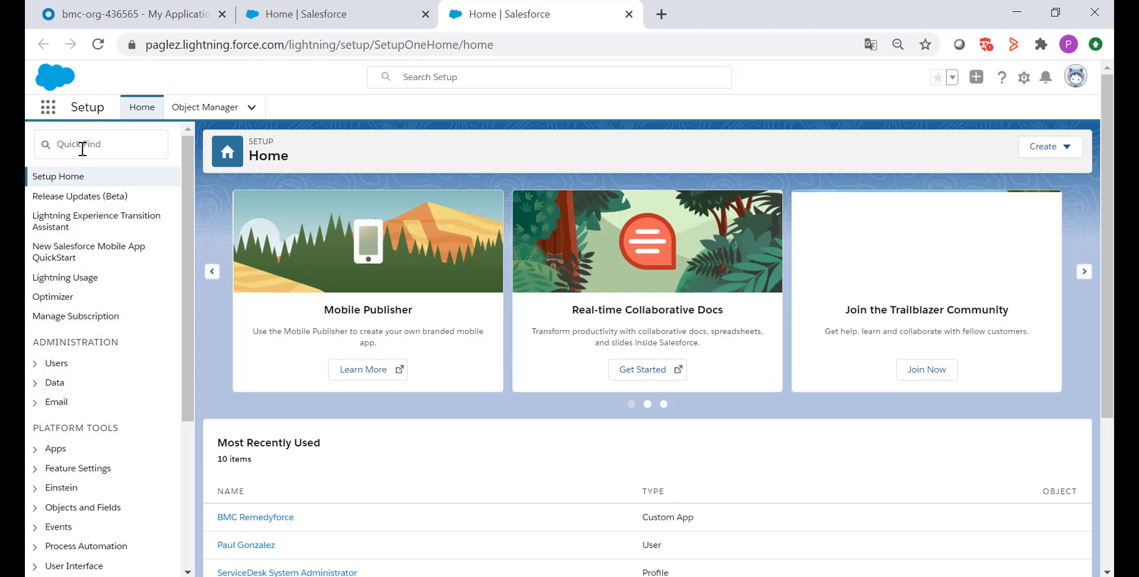
{"action": "left_click", "coordinate": [82, 149]}
{"action": "type", "text": "my do"}
{"action": "left_click", "coordinate": [102, 197]}
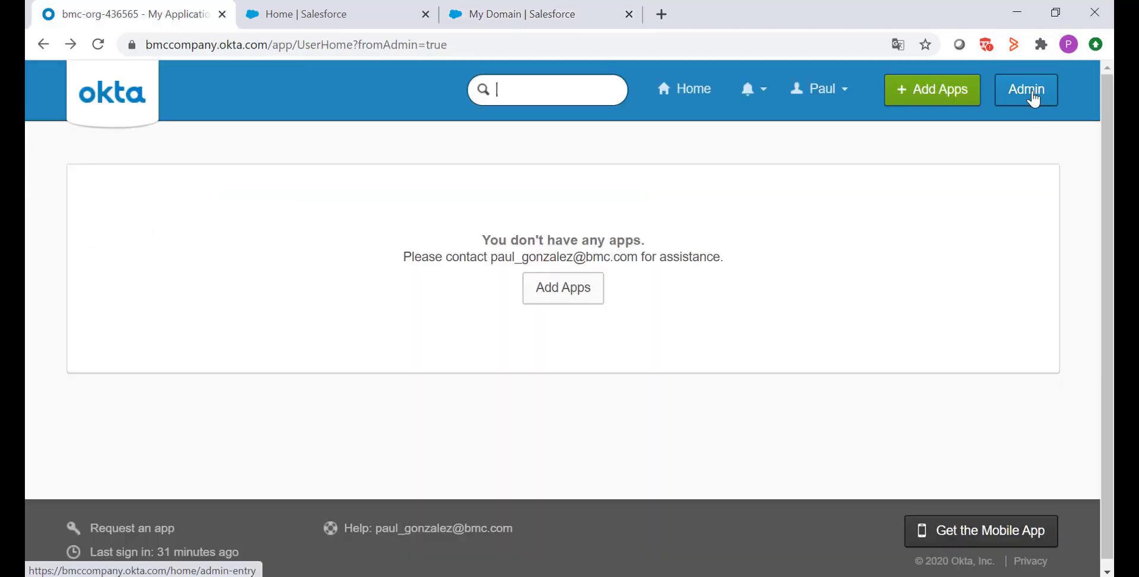
Switch to the Okta admin console, open its Applications list and start adding an application
{"action": "left_click", "coordinate": [1032, 93]}
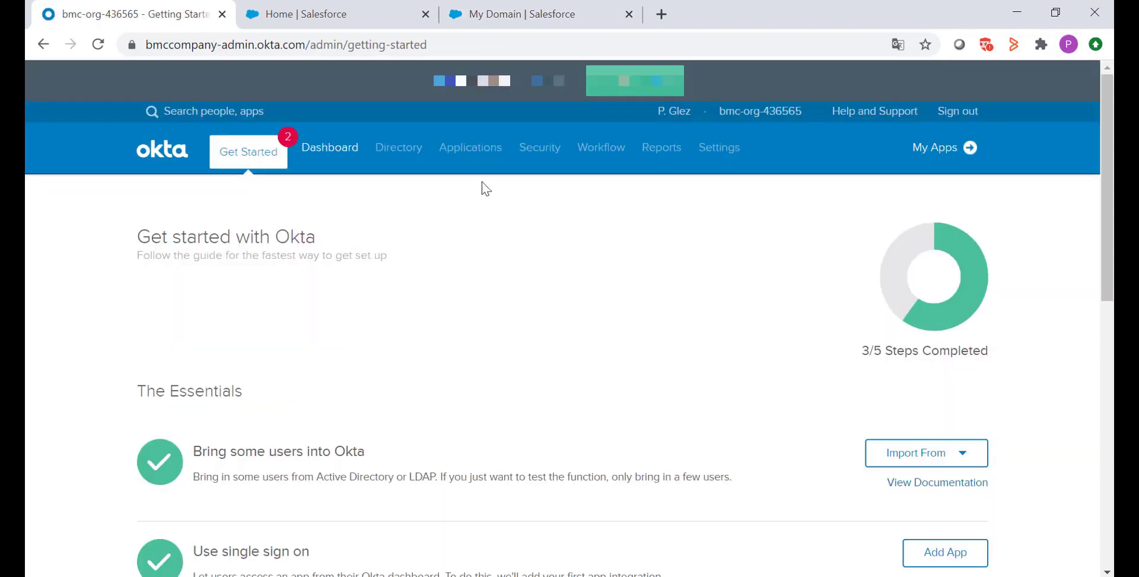
{"action": "mouse_move", "coordinate": [477, 155]}
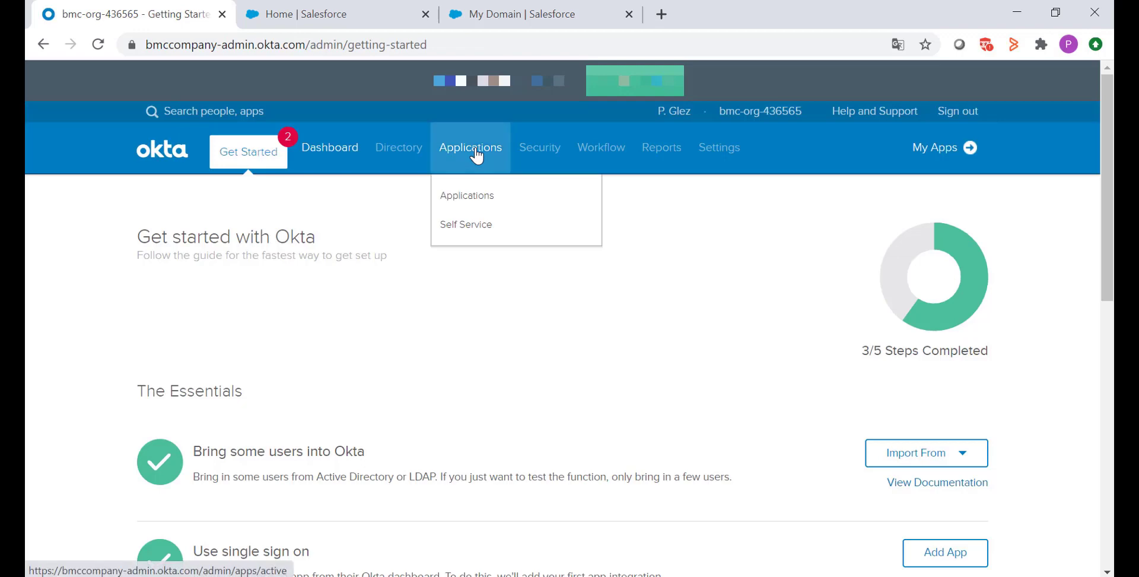
{"action": "left_click", "coordinate": [480, 201]}
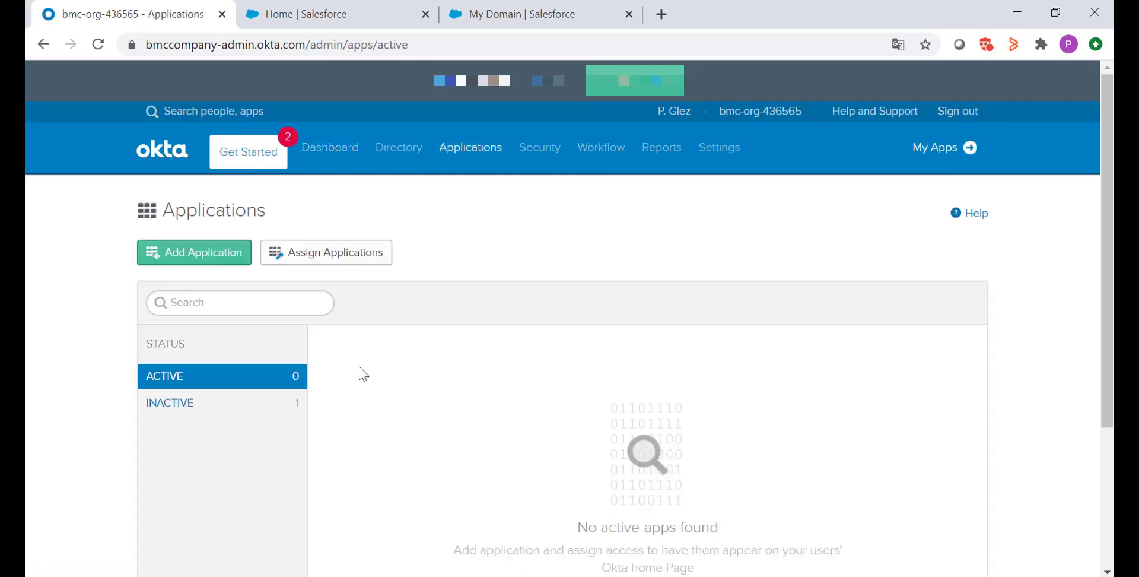
{"action": "left_click", "coordinate": [199, 259]}
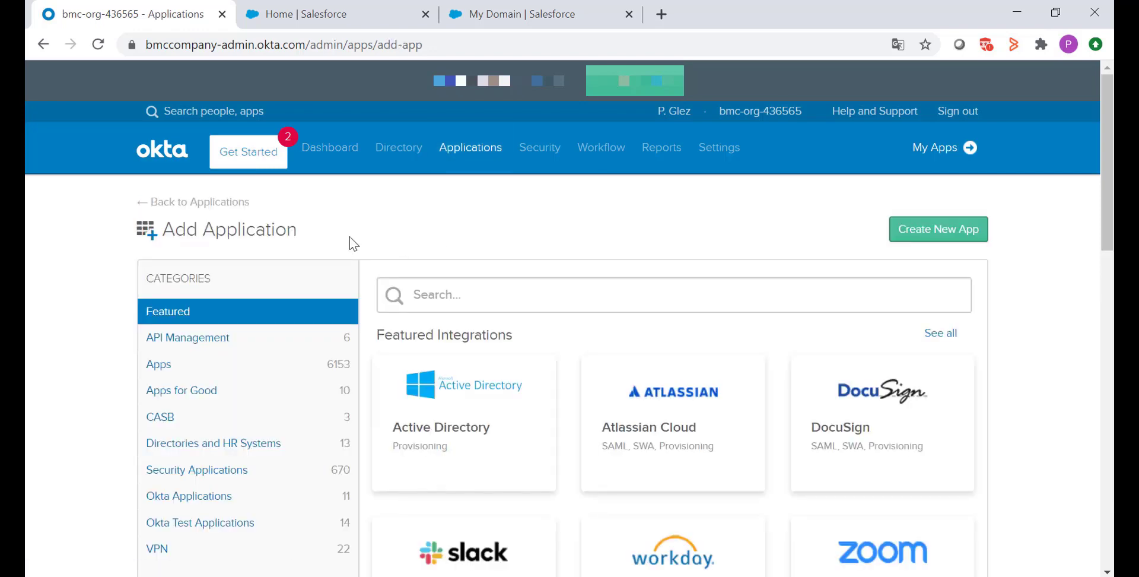
Search the Okta integrations for salesforce and add the Salesforce.com application
{"action": "left_click", "coordinate": [445, 297]}
{"action": "type", "text": "salesforce"}
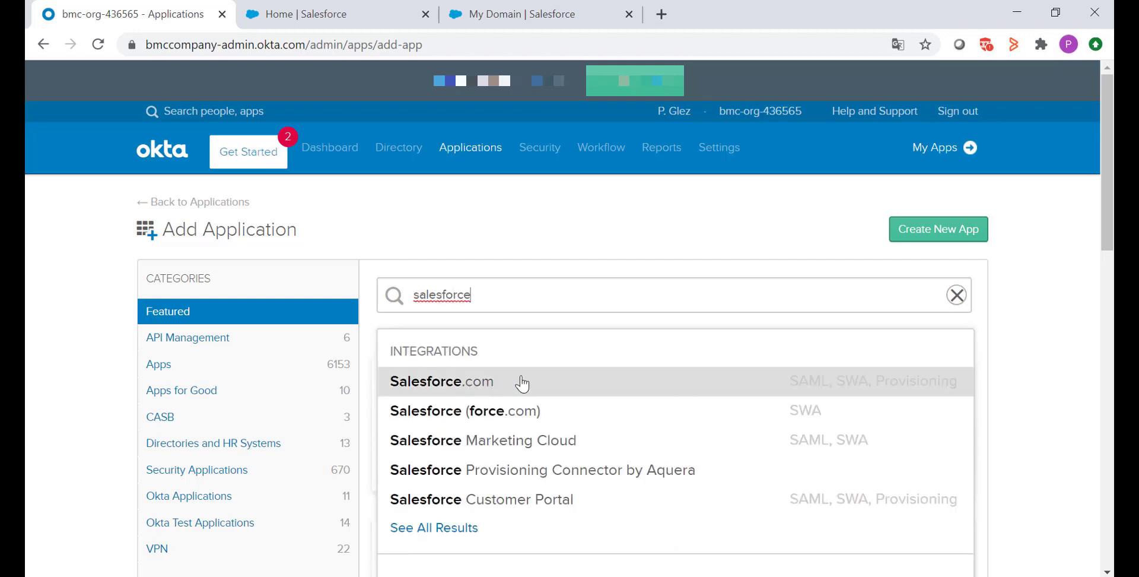
{"action": "left_click", "coordinate": [543, 384]}
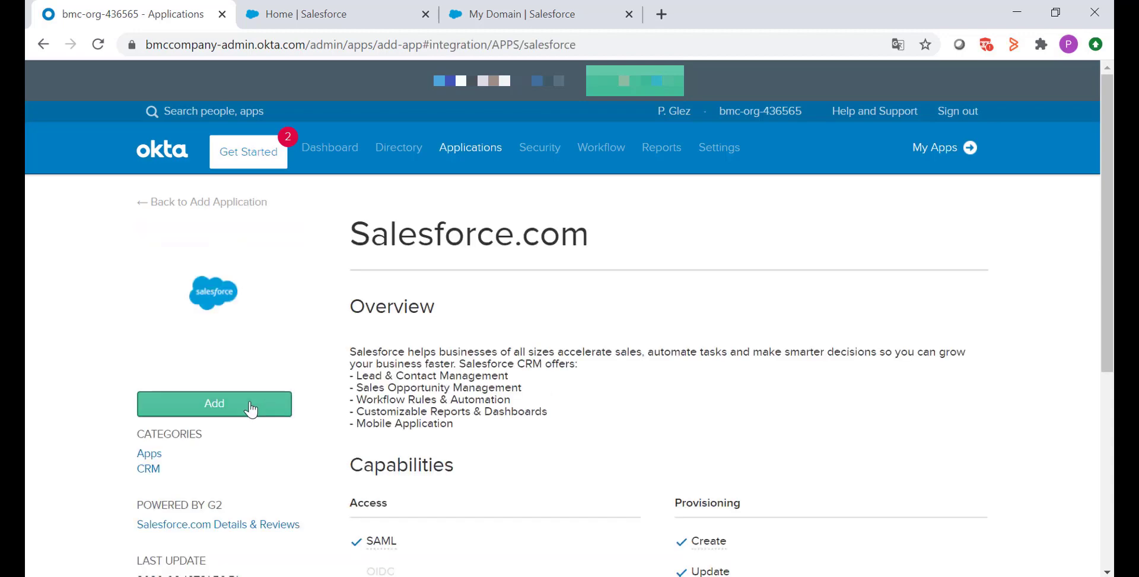
{"action": "left_click", "coordinate": [251, 408]}
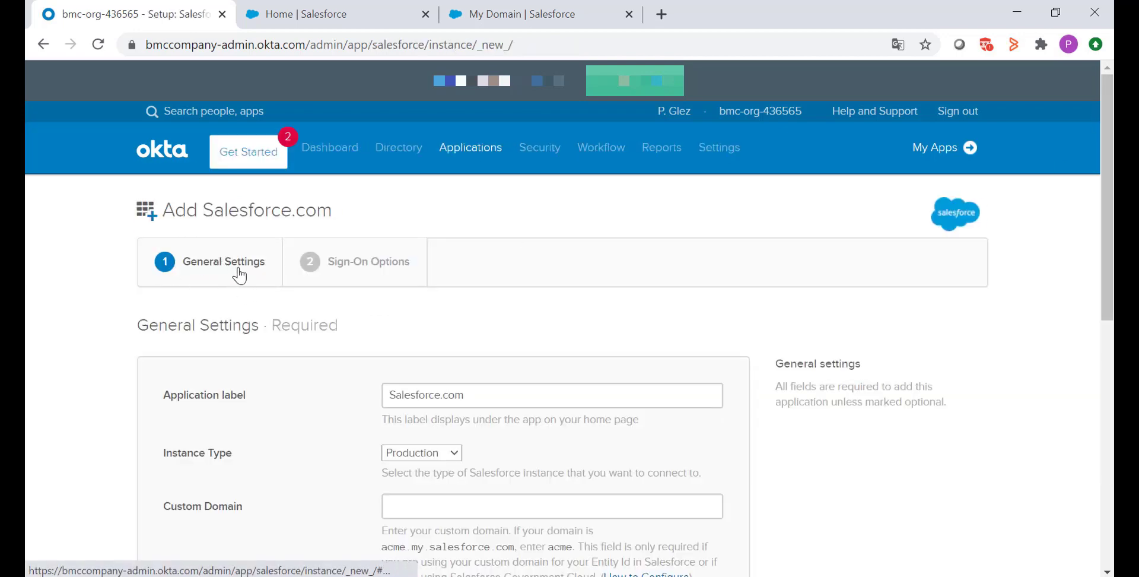
Review the Instance Type options in the application's general settings, keeping Production selected
{"action": "scroll", "coordinate": [237, 270], "scroll_direction": "down", "scroll_amount": 4}
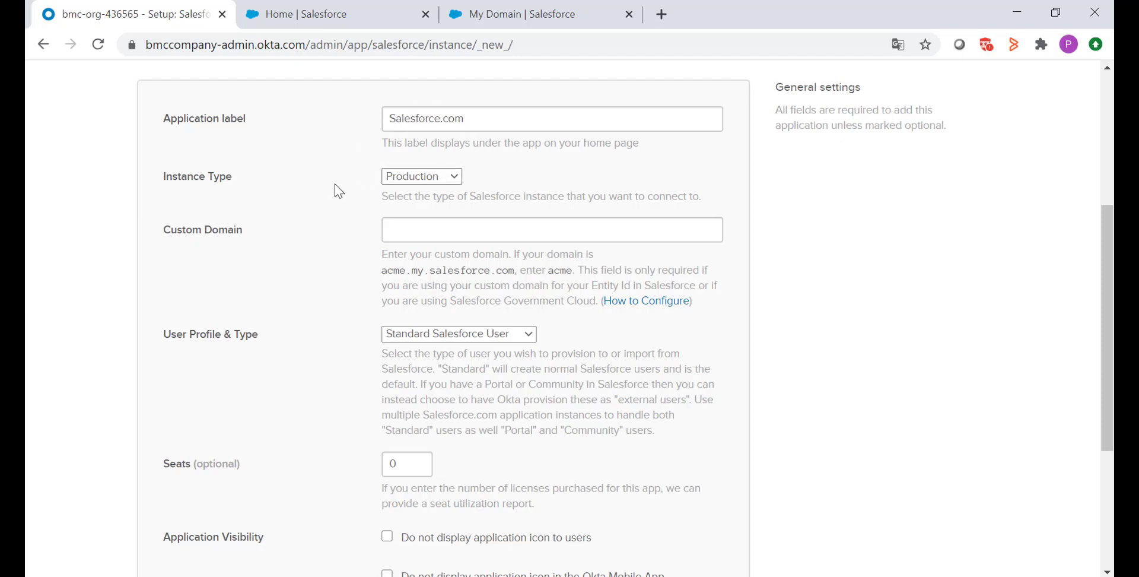
{"action": "left_click", "coordinate": [437, 178]}
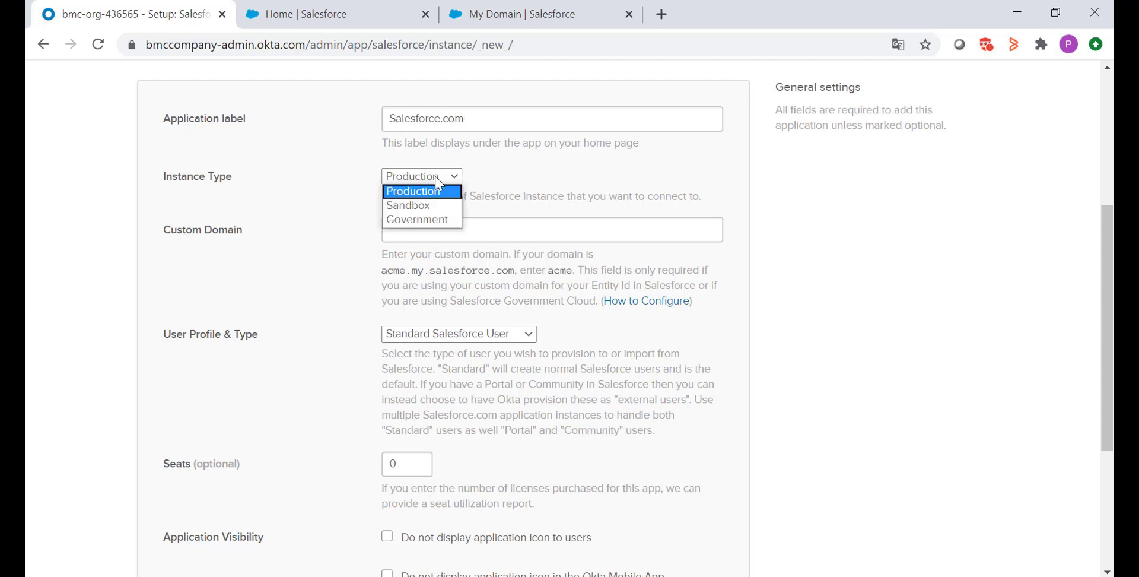
{"action": "left_click", "coordinate": [362, 181]}
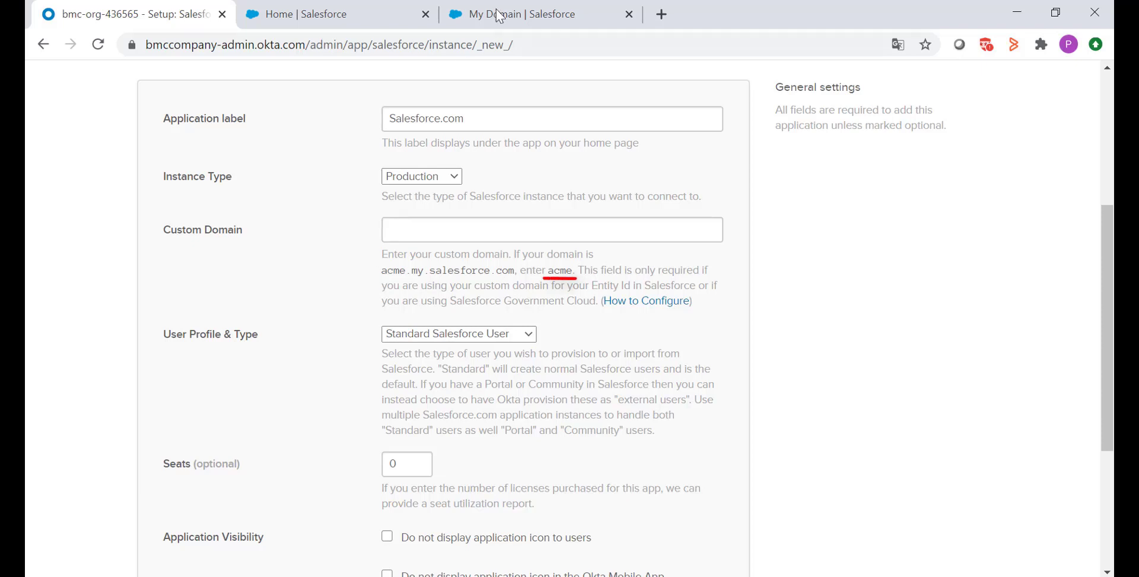
Copy the domain prefix from Salesforce's My Domain page and enter it in Okta as the Custom Domain, paglez
{"action": "left_click", "coordinate": [540, 17]}
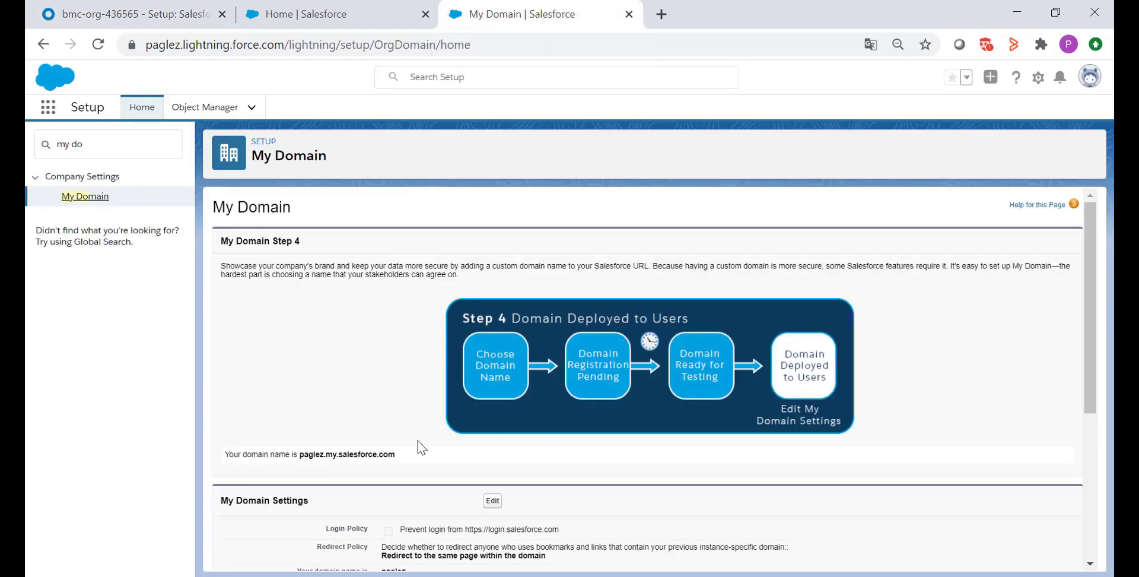
{"action": "left_click_drag", "start_coordinate": [300, 454], "coordinate": [323, 454]}
{"action": "key", "text": "ctrl+c"}
{"action": "key", "text": "ctrl+1"}
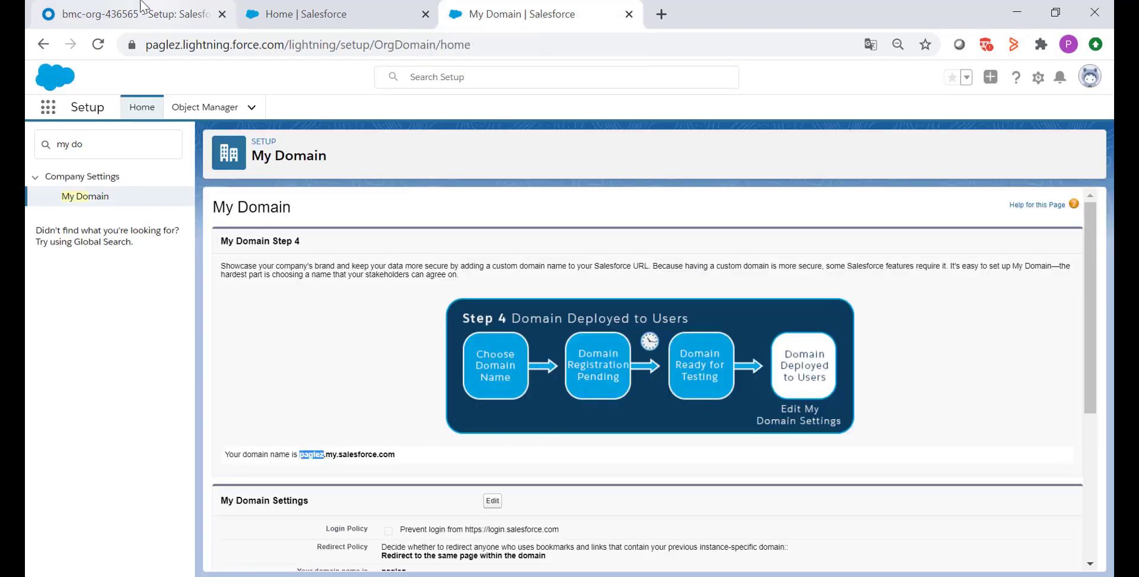
{"action": "left_click", "coordinate": [442, 232]}
{"action": "key", "text": "ctrl+v"}
Accept the remaining general settings at their defaults and proceed to the Sign-On Options
{"action": "scroll", "coordinate": [338, 236], "scroll_direction": "down", "scroll_amount": 2}
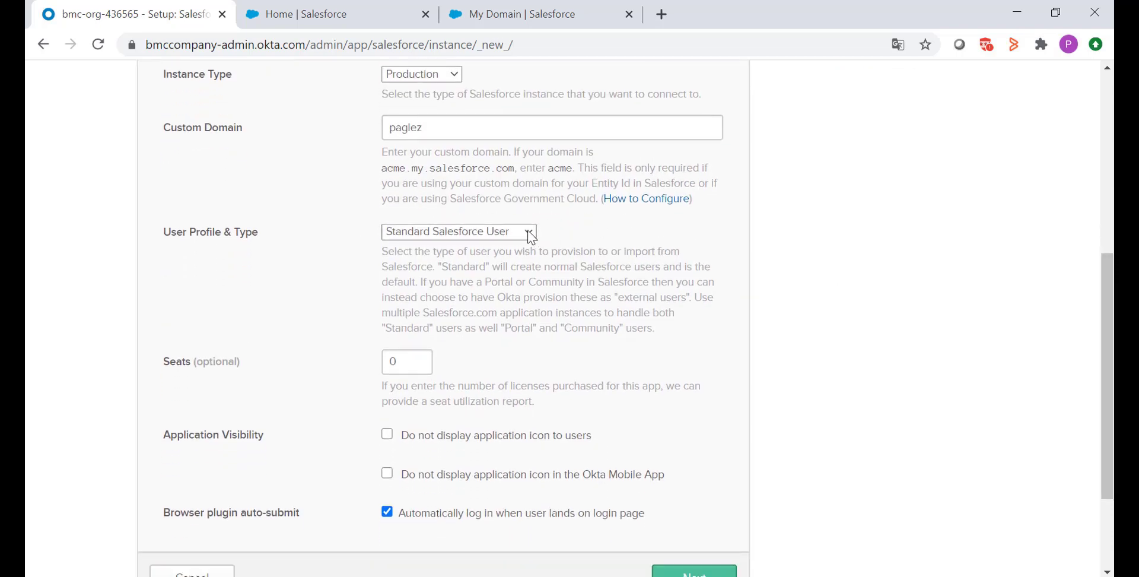
{"action": "scroll", "coordinate": [635, 230], "scroll_direction": "down", "scroll_amount": 1}
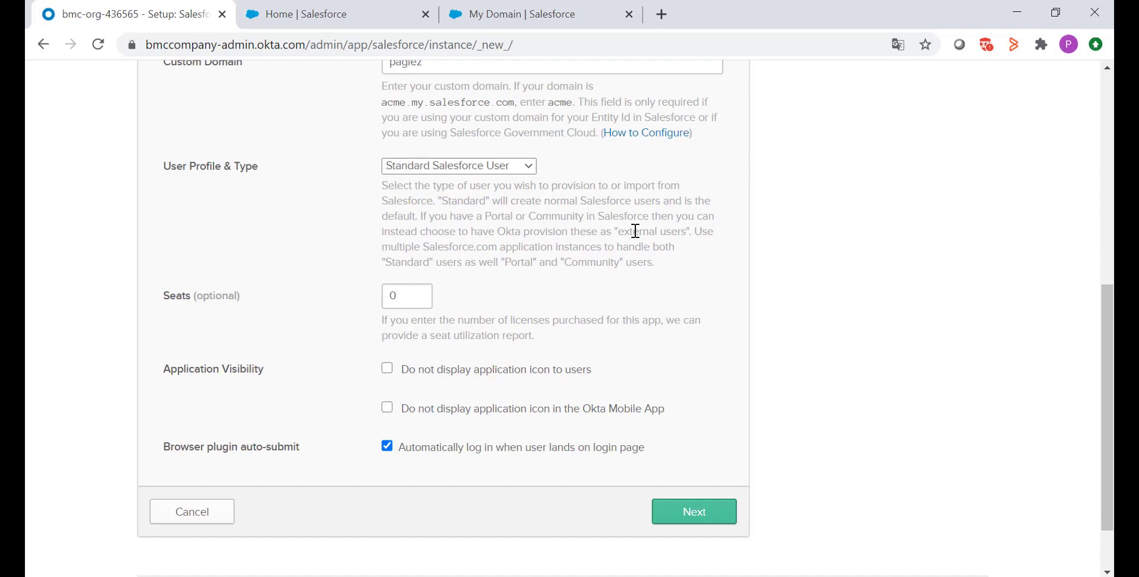
{"action": "scroll", "coordinate": [635, 230], "scroll_direction": "down", "scroll_amount": 1}
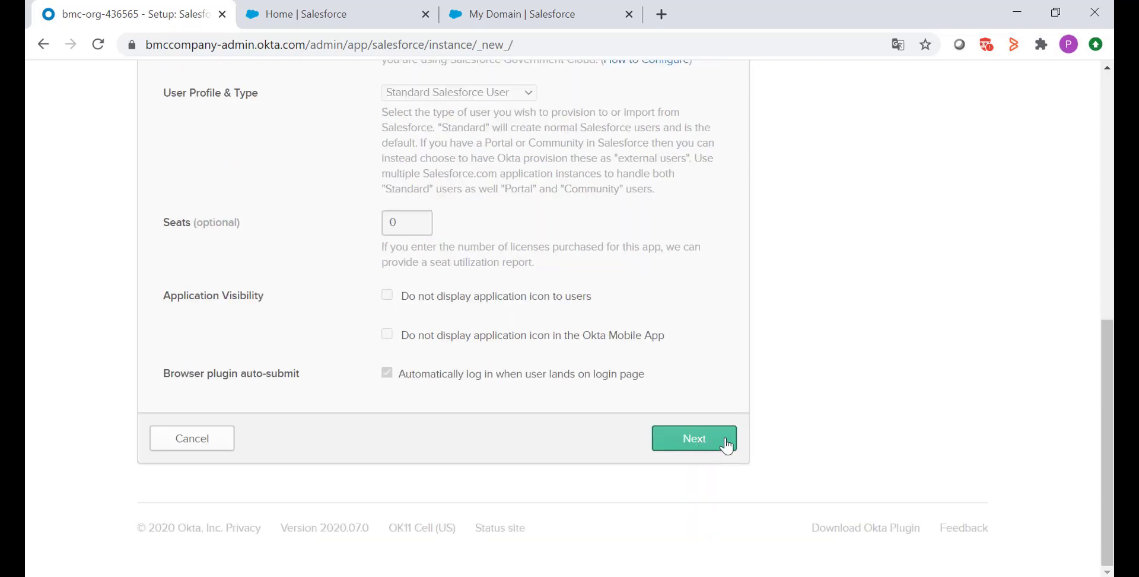
{"action": "left_click", "coordinate": [688, 446]}
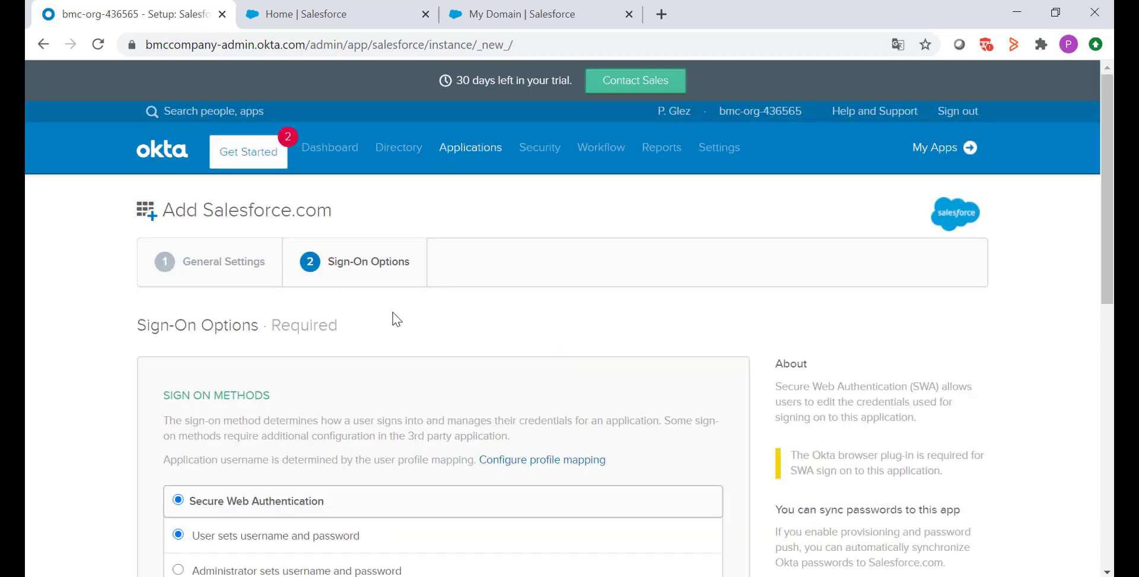
Choose SAML 2.0 as the sign-on method for the Salesforce.com application
{"action": "left_click_drag", "start_coordinate": [1109, 188], "coordinate": [1111, 326]}
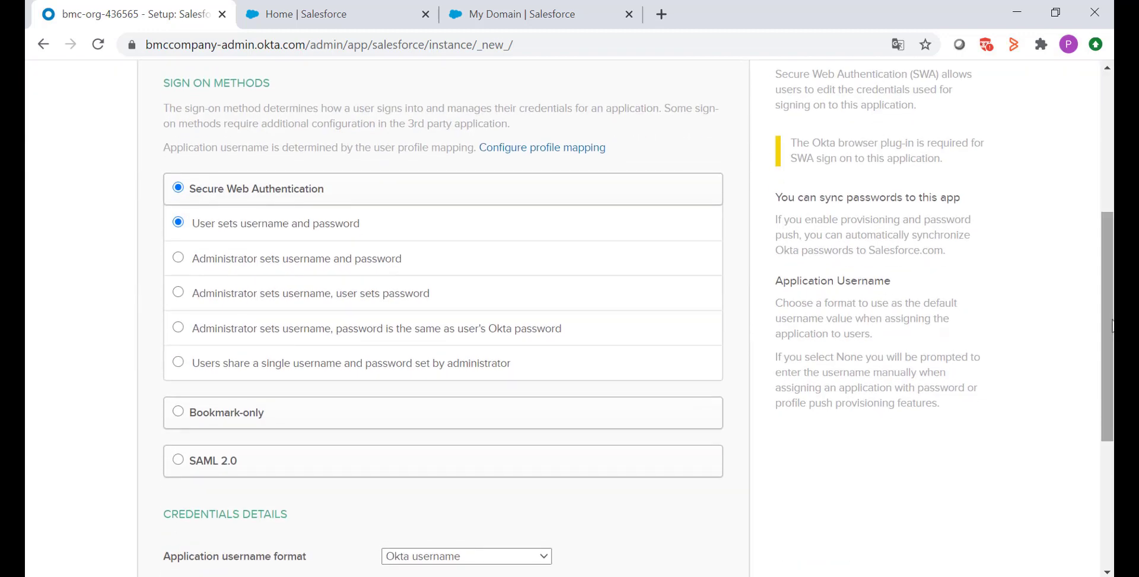
{"action": "left_click", "coordinate": [178, 460]}
{"action": "scroll", "coordinate": [152, 232], "scroll_direction": "down", "scroll_amount": 1}
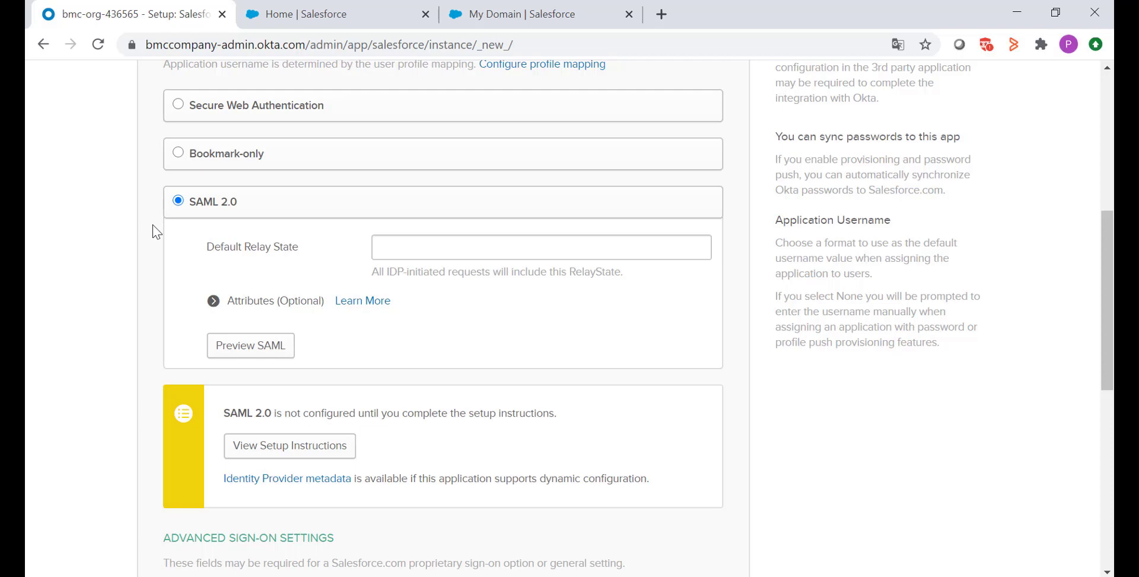
Switch to Salesforce and open the Single Sign-On Settings page in a new Setup tab
{"action": "left_click", "coordinate": [347, 14]}
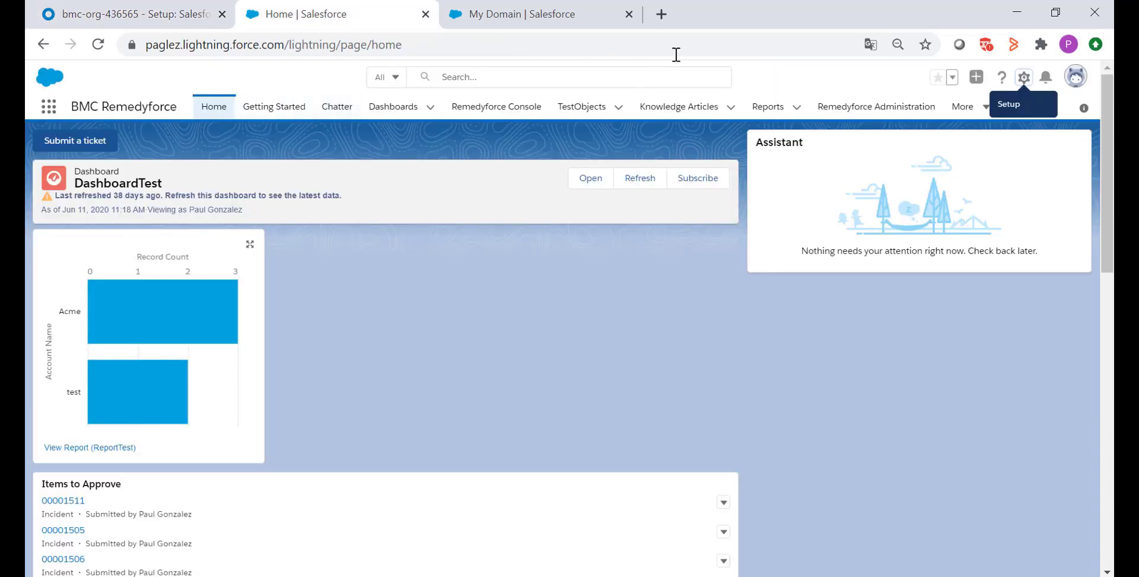
{"action": "left_click", "coordinate": [1023, 77]}
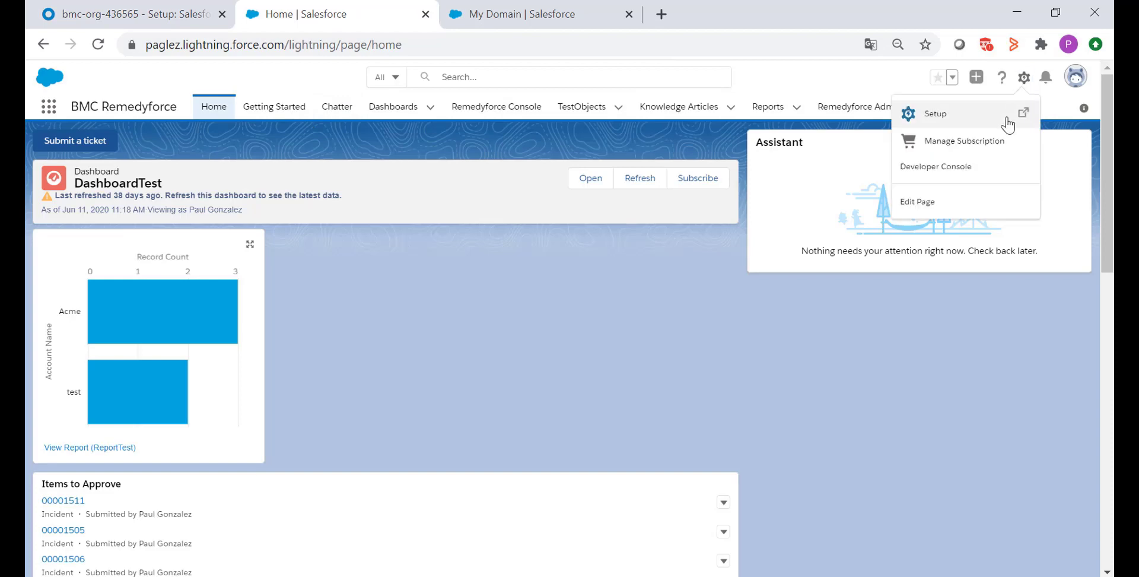
{"action": "left_click", "coordinate": [956, 122]}
{"action": "left_click", "coordinate": [95, 147]}
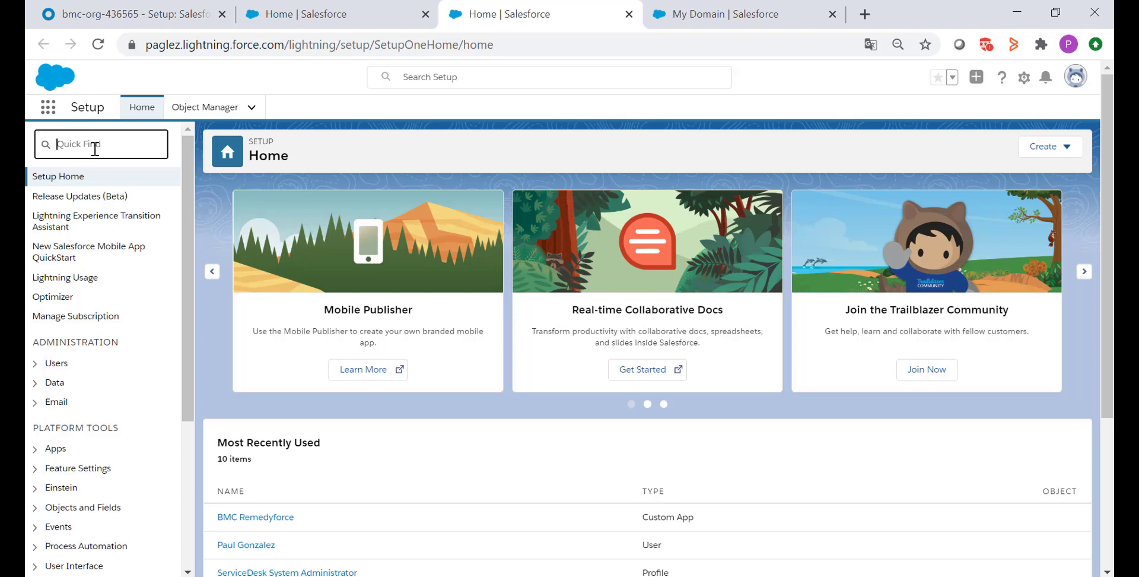
{"action": "type", "text": "single sign"}
{"action": "left_click", "coordinate": [128, 202]}
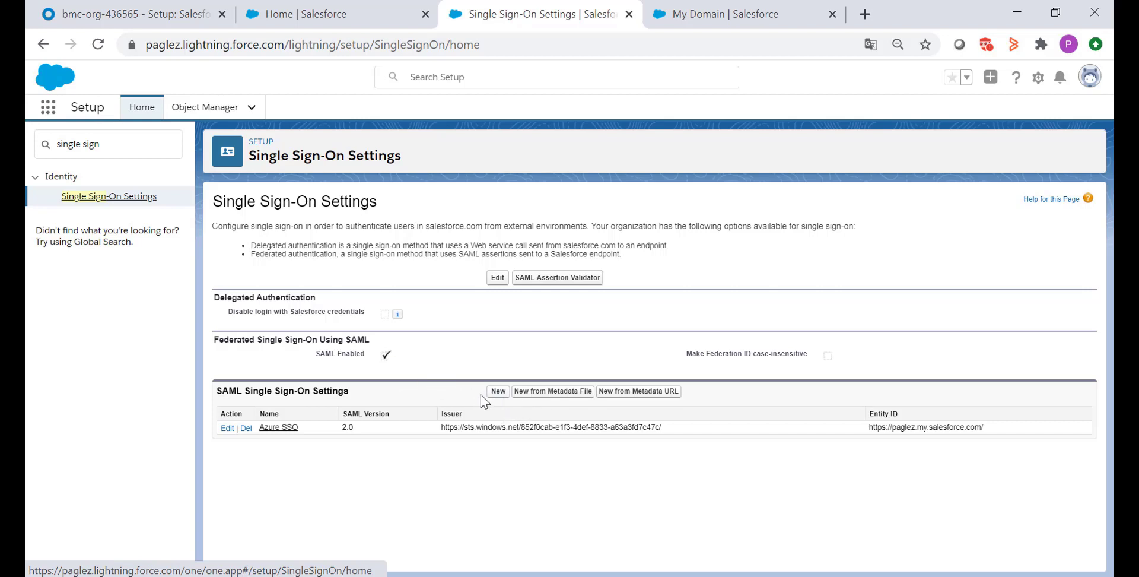
Create a new SAML single sign-on setting named SSO Okta and let its API name fill in as SSO_Okta
{"action": "left_click", "coordinate": [497, 392]}
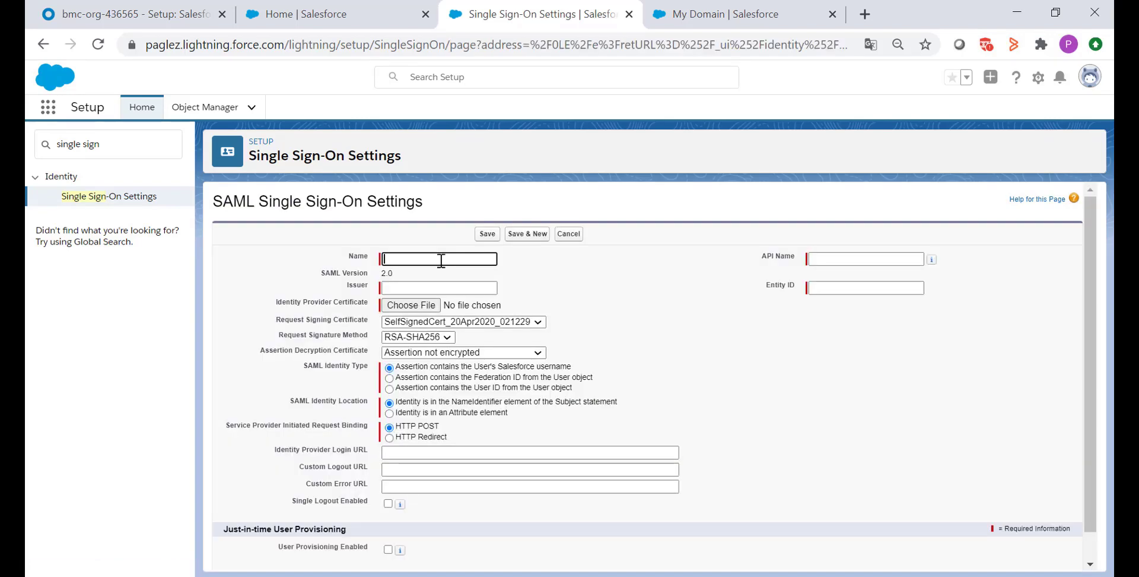
{"action": "type", "text": "SSO Okta"}
{"action": "left_click", "coordinate": [592, 274]}
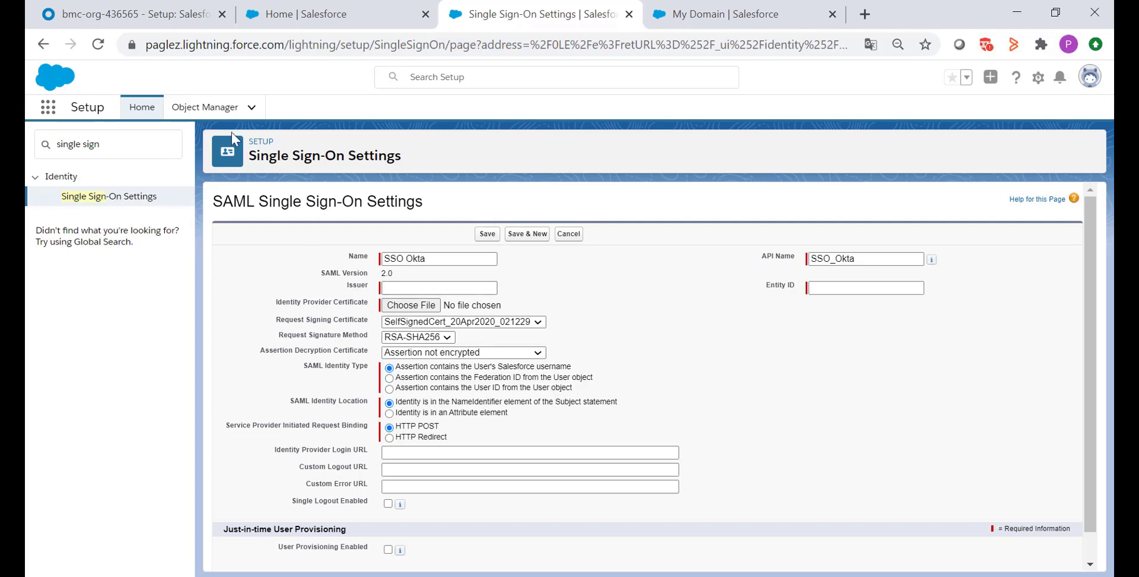
Open Okta's SAML 2.0 setup instructions and go to the field values listed in step 6 of Configuring SAML
{"action": "left_click", "coordinate": [132, 12]}
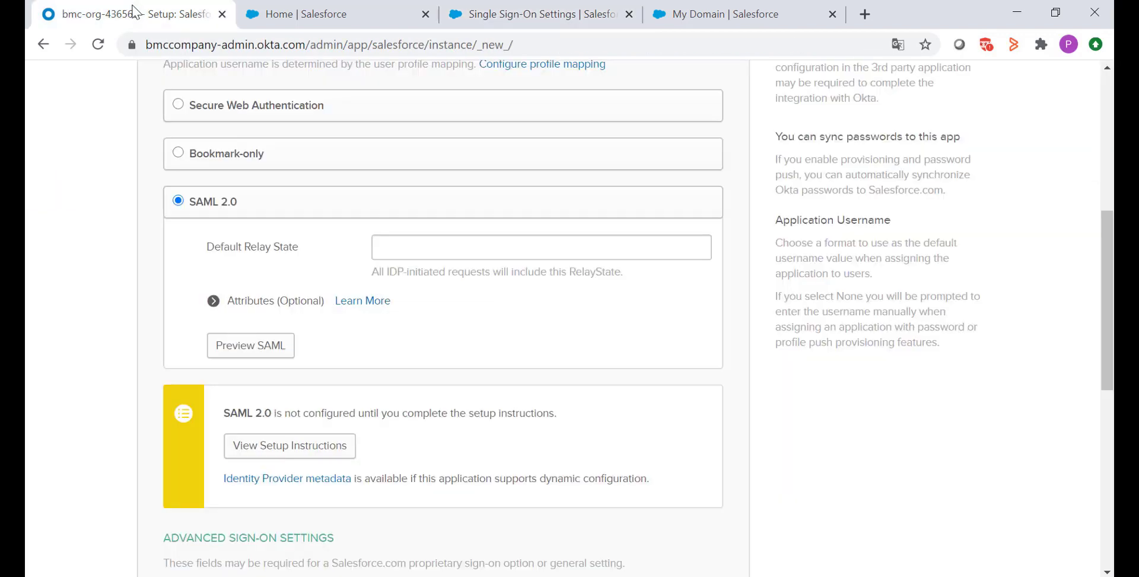
{"action": "left_click", "coordinate": [319, 452]}
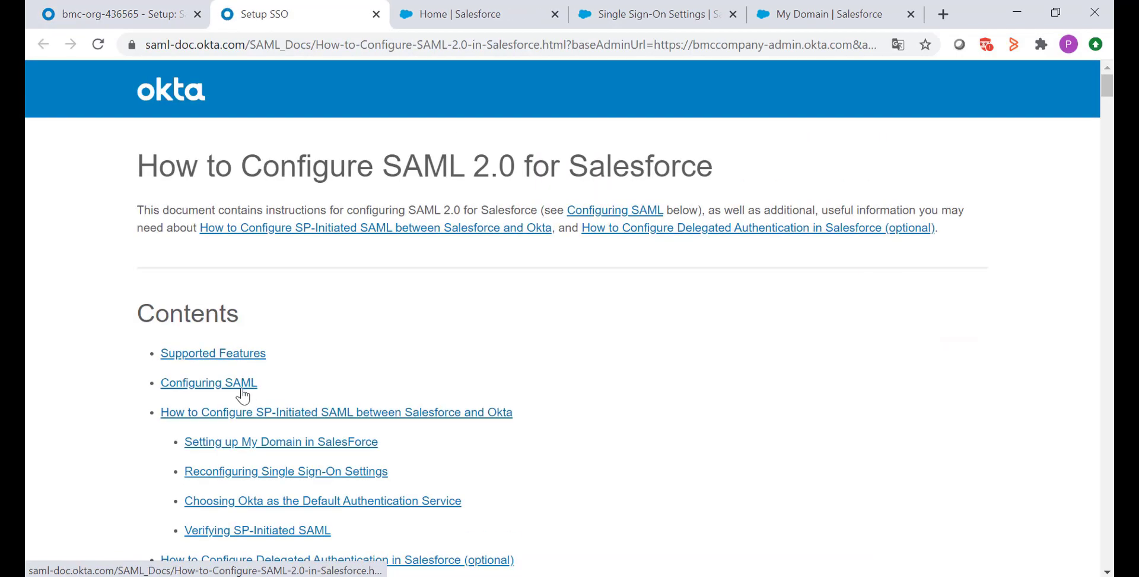
{"action": "left_click", "coordinate": [242, 390]}
{"action": "left_click_drag", "start_coordinate": [1108, 119], "coordinate": [1111, 196]}
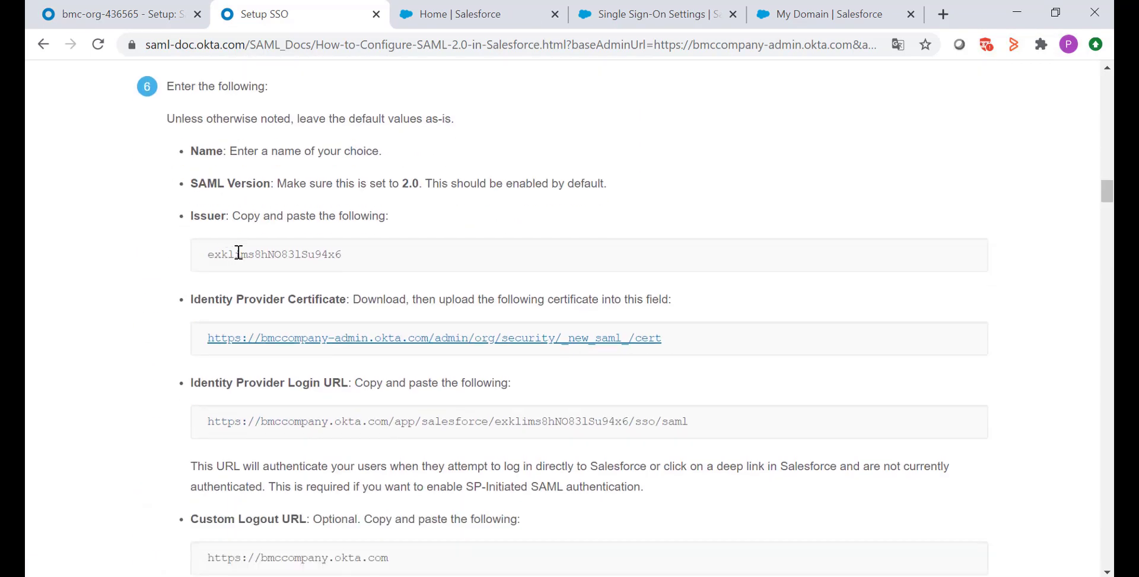
Copy the Issuer value from the Okta instructions into the Issuer field of the Salesforce SAML settings
{"action": "double_click", "coordinate": [273, 254]}
{"action": "key", "text": "ctrl+c"}
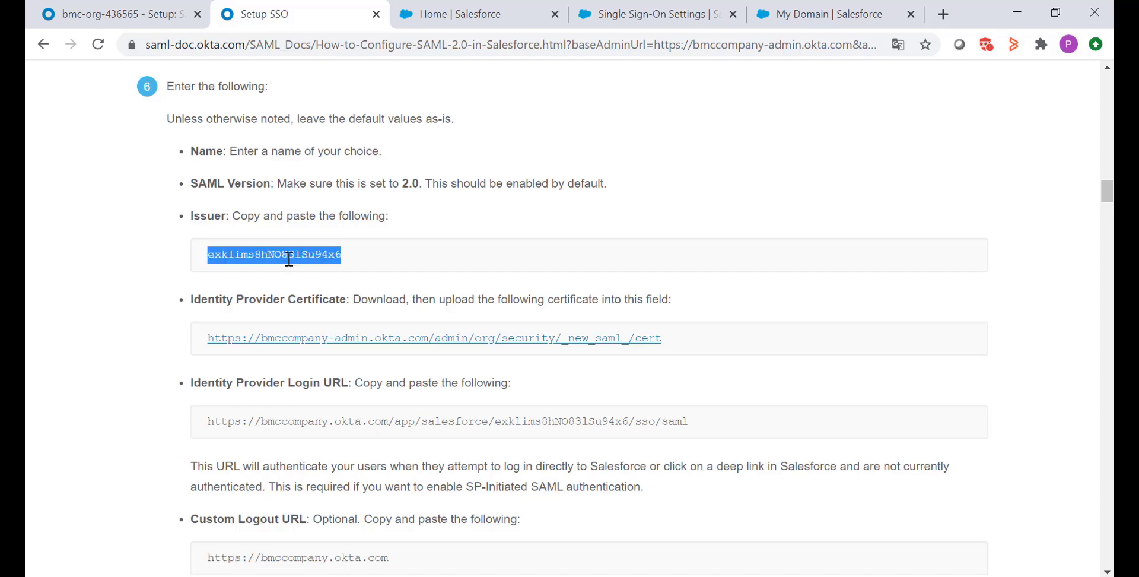
{"action": "right_click", "coordinate": [316, 249]}
{"action": "left_click", "coordinate": [346, 262]}
{"action": "left_click", "coordinate": [656, 15]}
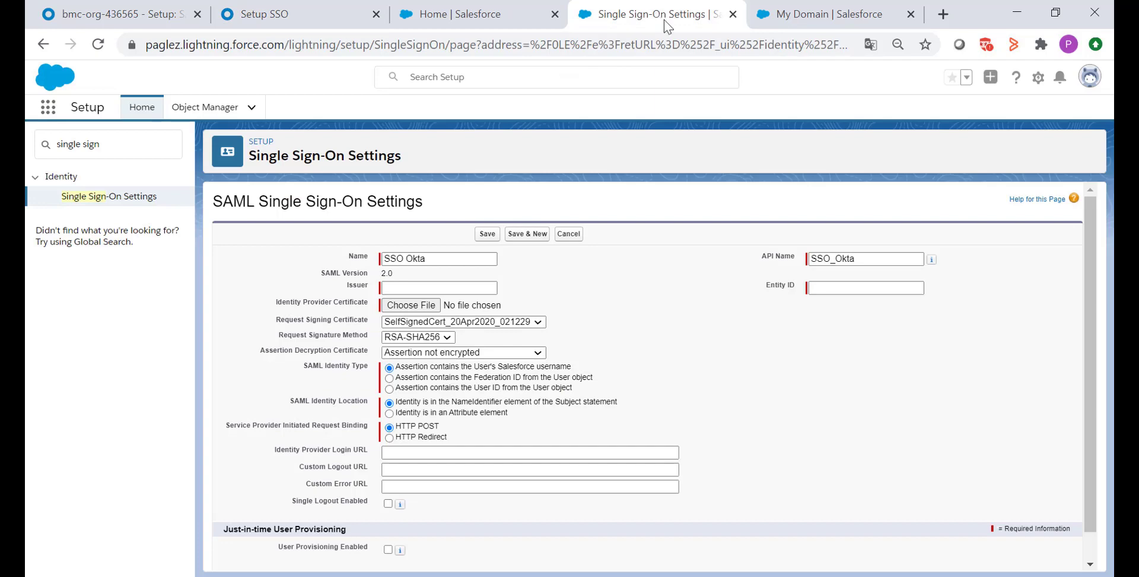
{"action": "left_click", "coordinate": [410, 289]}
{"action": "key", "text": "ctrl+v"}
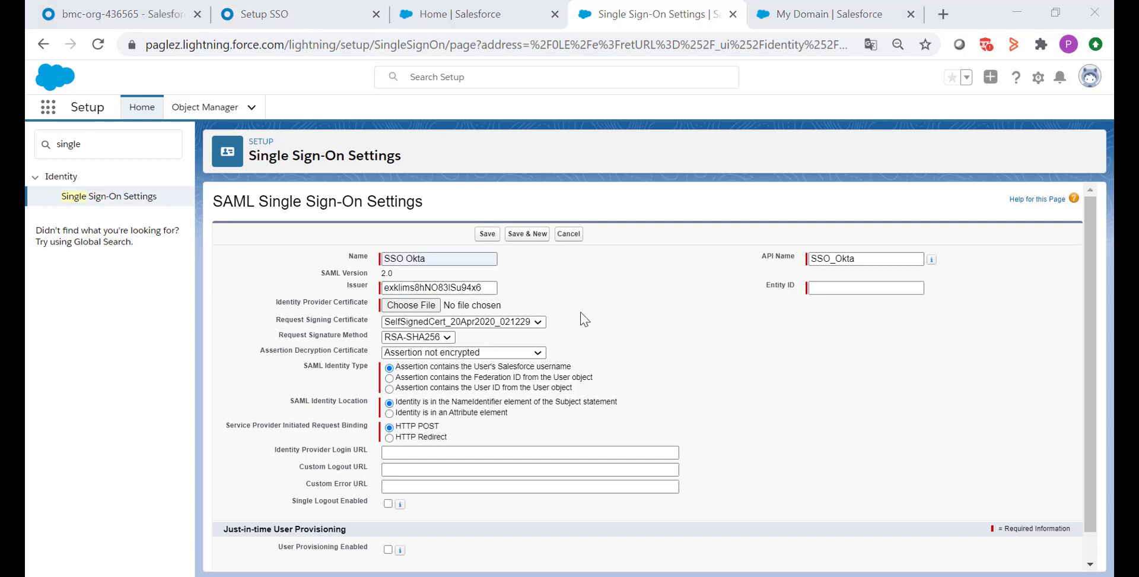
Download the identity provider certificate okta.cert from the Okta instructions and return to the Salesforce SAML settings form
{"action": "left_click", "coordinate": [287, 18]}
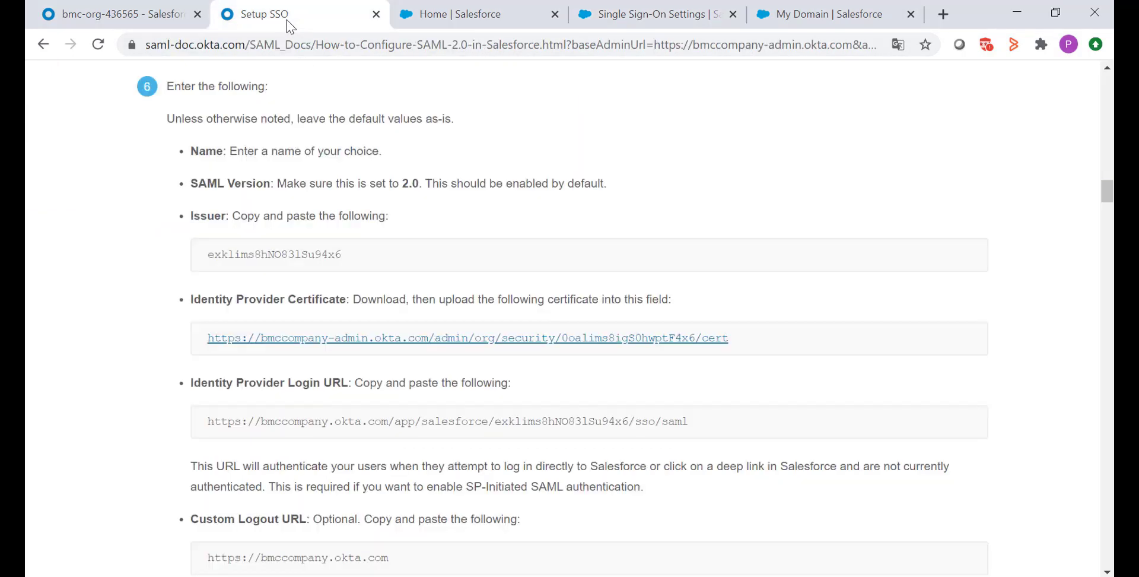
{"action": "left_click", "coordinate": [428, 345]}
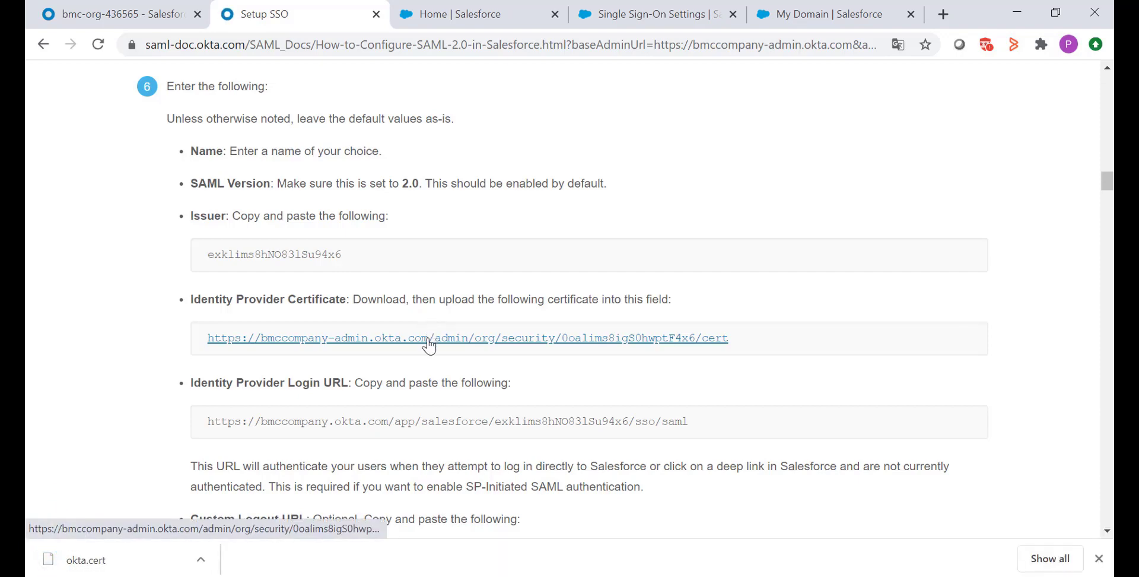
{"action": "left_click", "coordinate": [639, 16]}
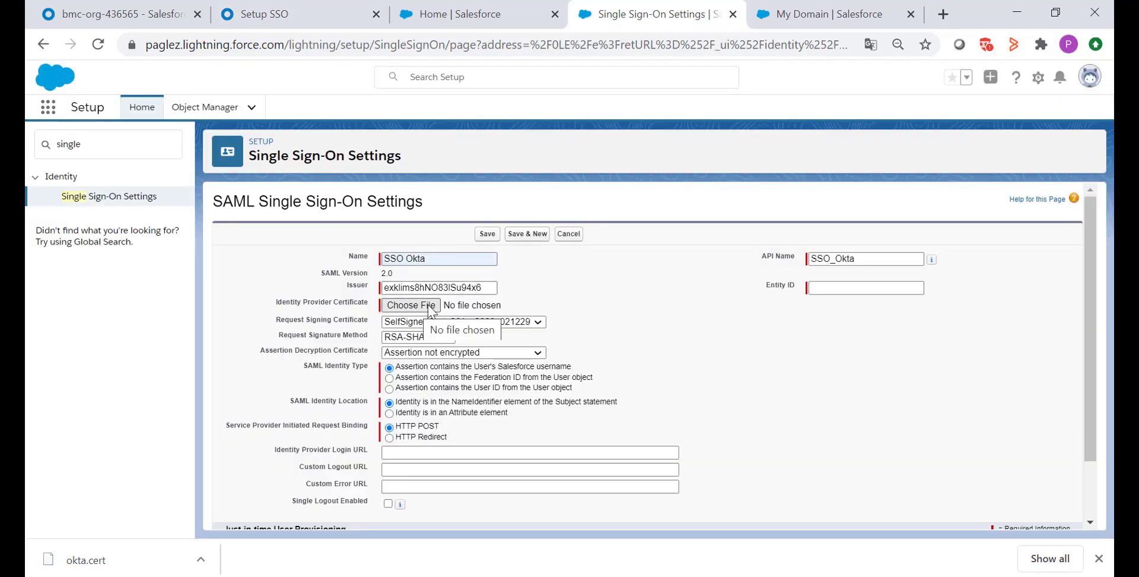
Upload okta.cert as the identity provider certificate and copy the Identity Provider Login URL from the Okta instructions into the matching Salesforce field
{"action": "left_click", "coordinate": [430, 305]}
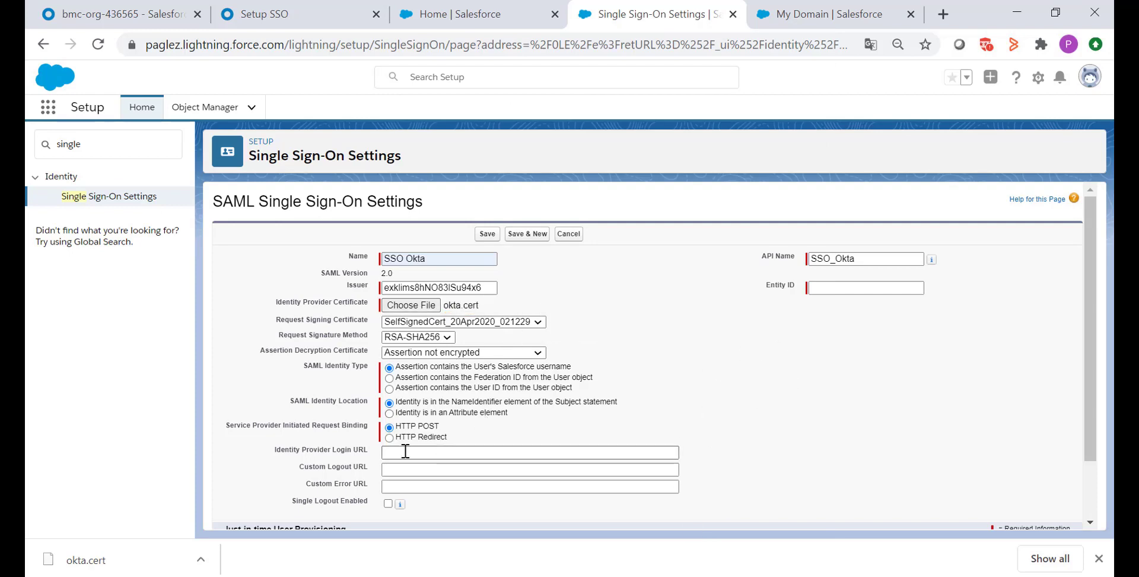
{"action": "left_click", "coordinate": [303, 4]}
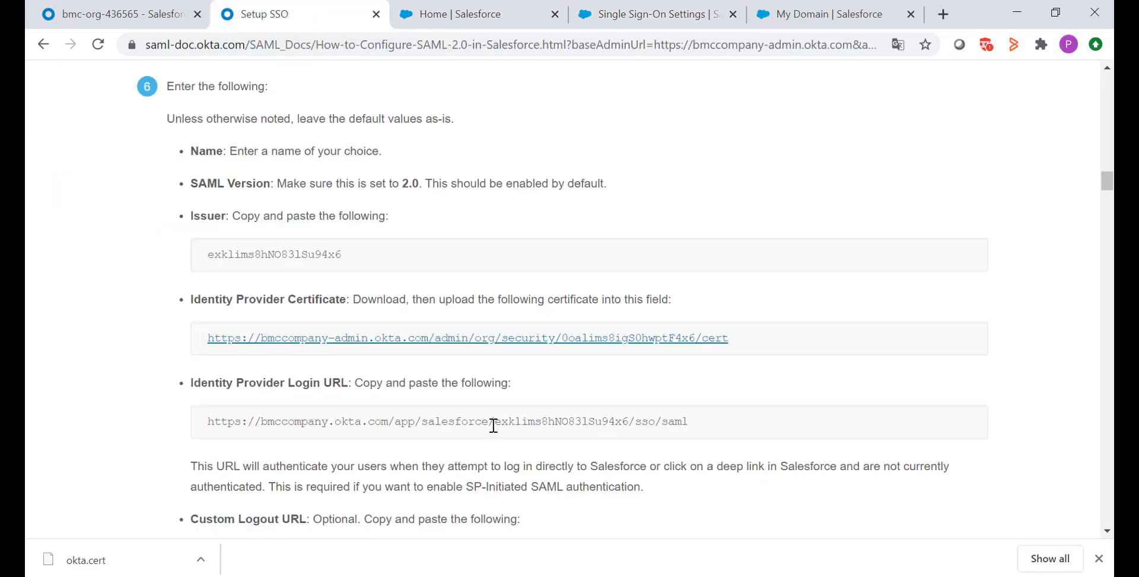
{"action": "left_click_drag", "start_coordinate": [208, 421], "coordinate": [706, 426]}
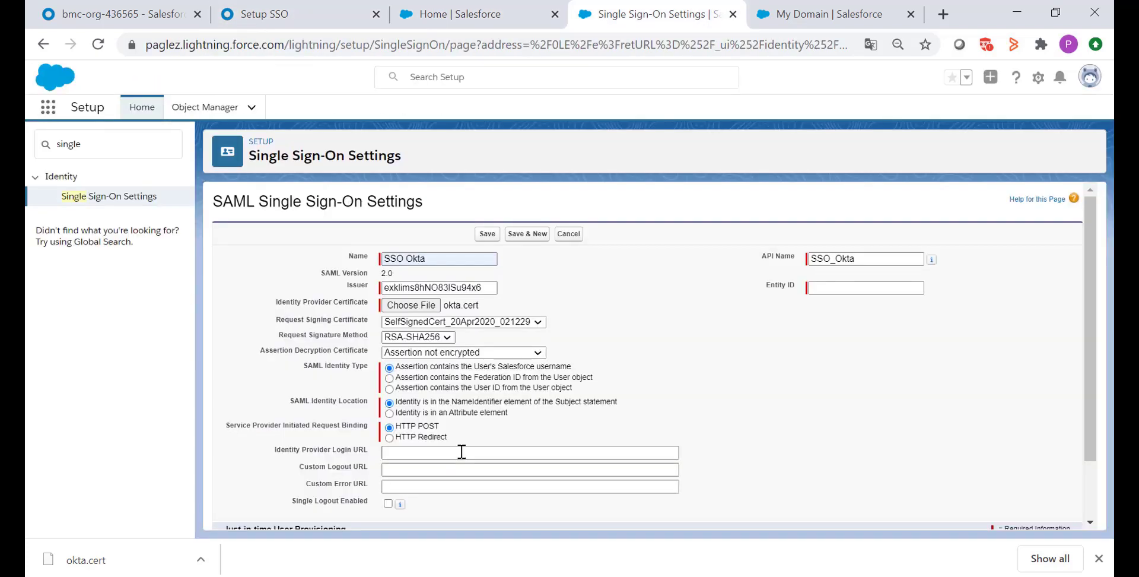
{"action": "left_click", "coordinate": [461, 451]}
{"action": "type", "text": "https://bmccompany.okta.com/app/salesforce/exklims8hNO83lSu94x6/sso/saml"}
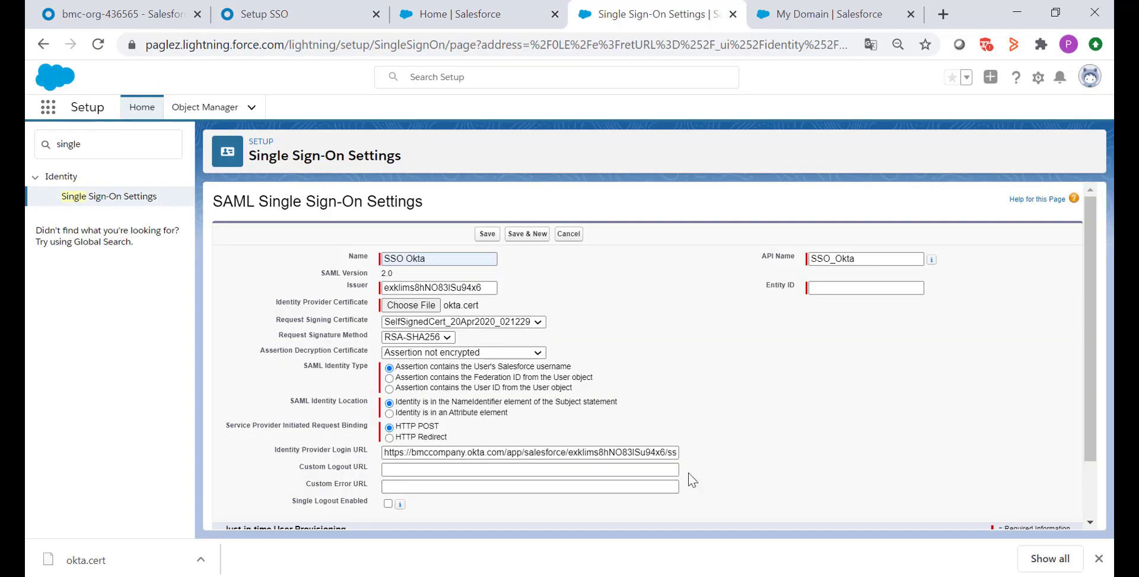
{"action": "left_click", "coordinate": [300, 13]}
{"action": "left_click_drag", "start_coordinate": [207, 387], "coordinate": [404, 396]}
{"action": "key", "text": "ctrl+c"}
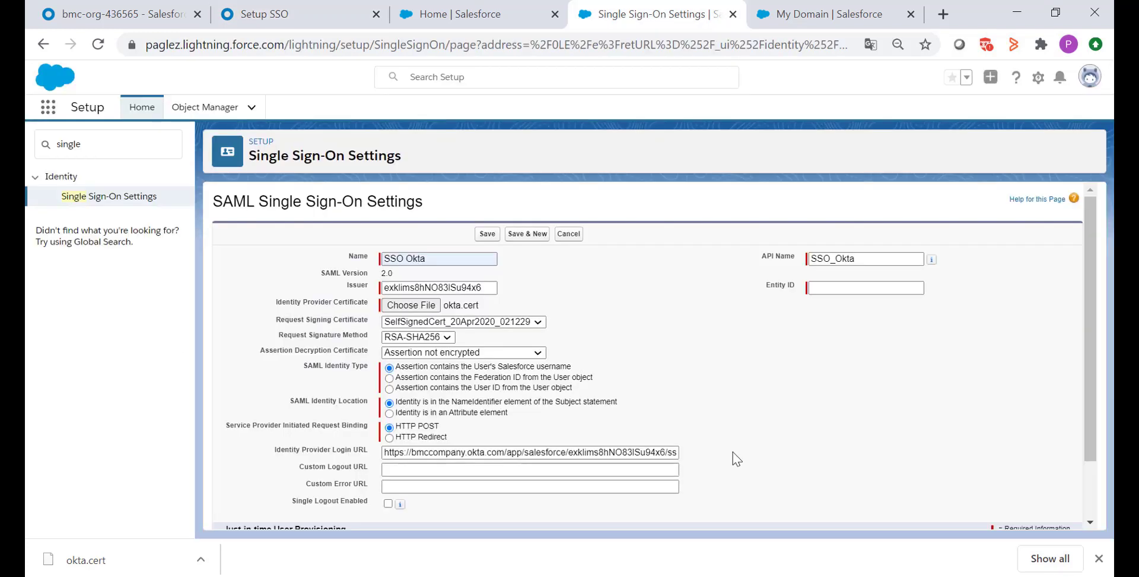
{"action": "left_click", "coordinate": [665, 470]}
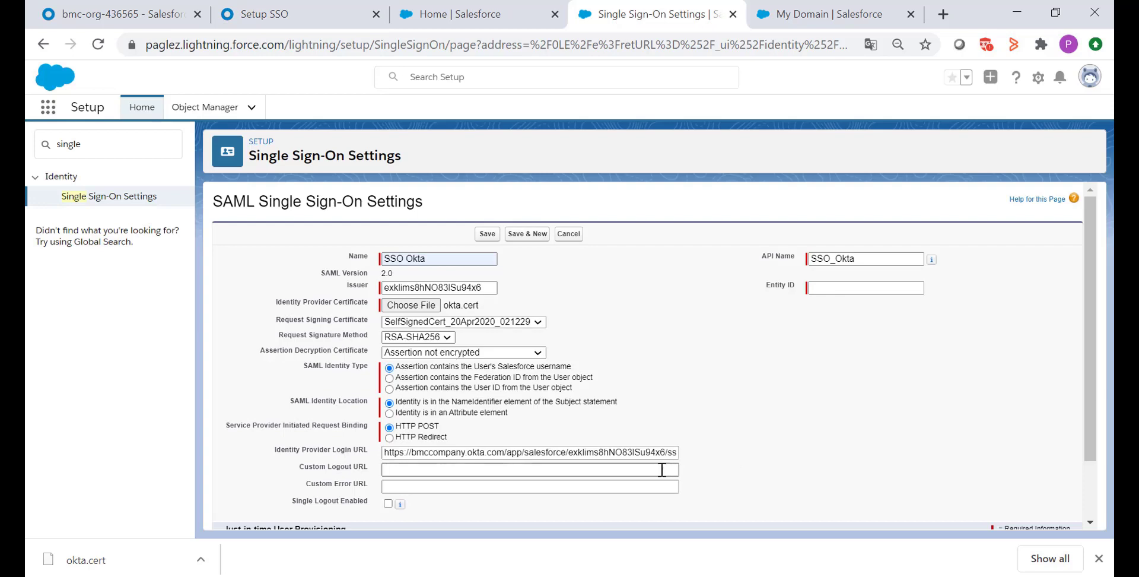
{"action": "key", "text": "ctrl+v"}
{"action": "left_click", "coordinate": [690, 459]}
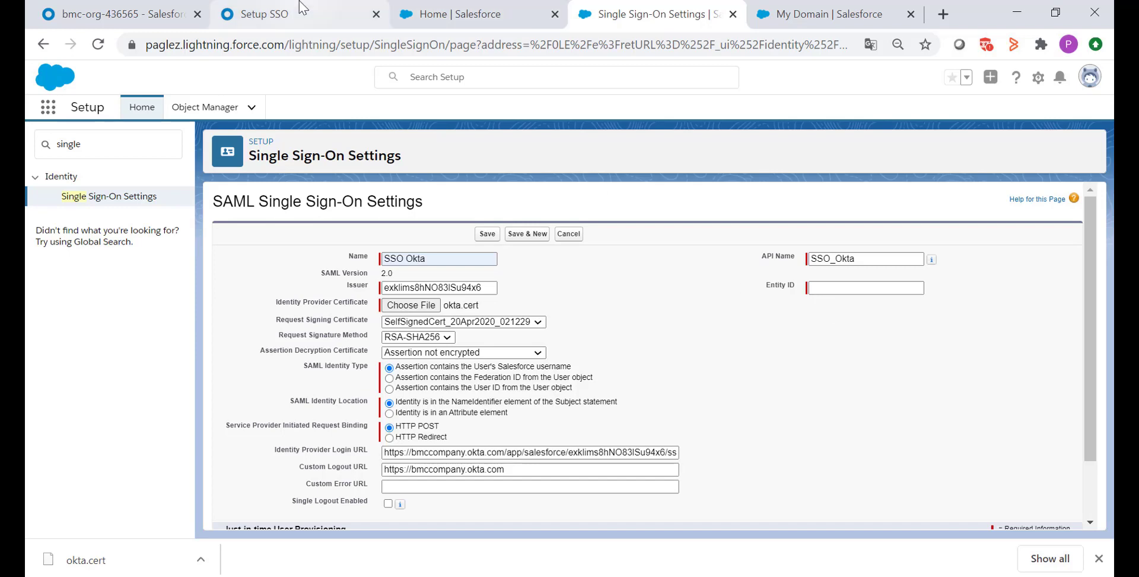
{"action": "left_click", "coordinate": [854, 288]}
{"action": "left_click", "coordinate": [864, 347]}
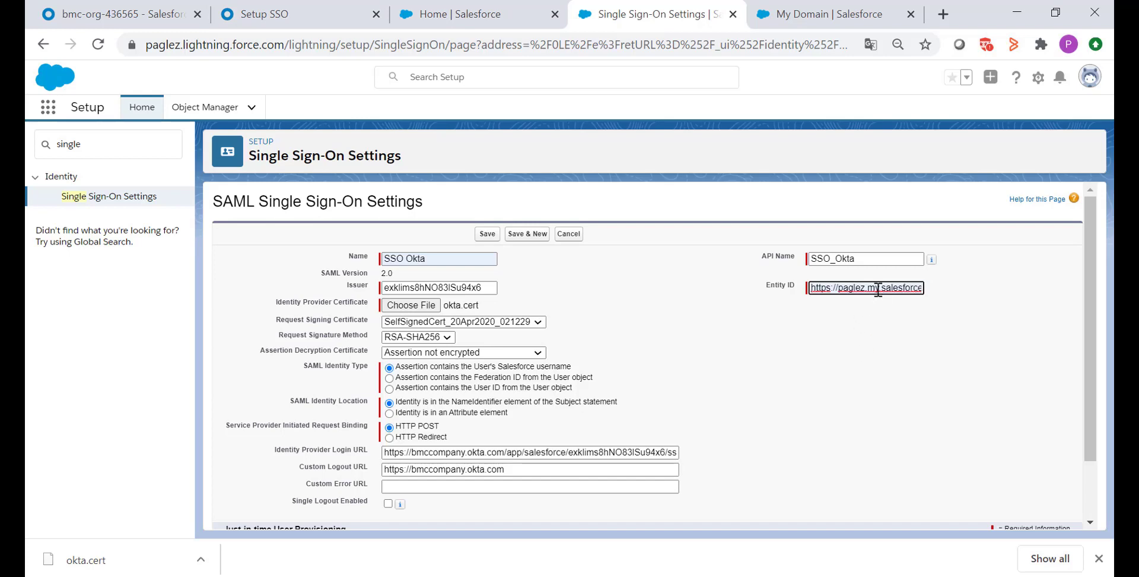
{"action": "left_click_drag", "start_coordinate": [874, 289], "coordinate": [942, 297]}
{"action": "left_click", "coordinate": [951, 284]}
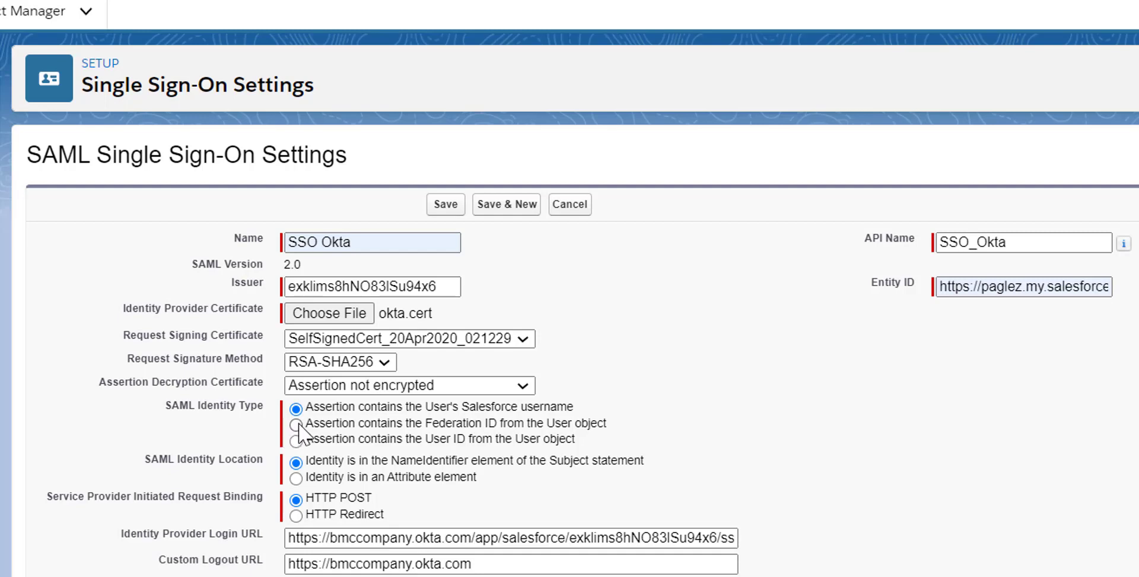
{"action": "left_click", "coordinate": [297, 425]}
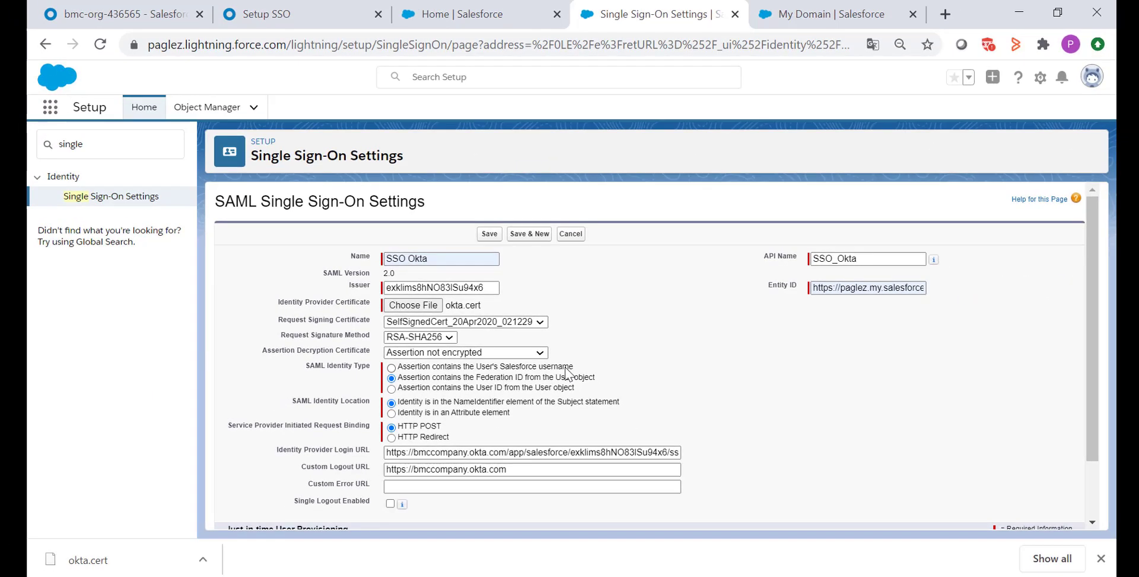
{"action": "left_click", "coordinate": [488, 237]}
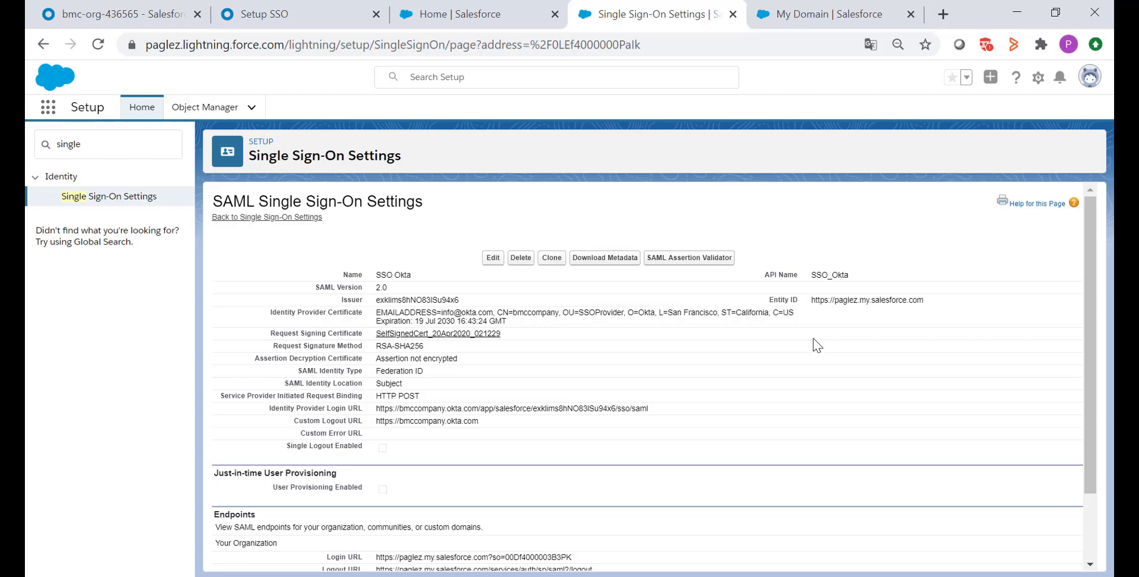
Copy the organization's Login URL from the Salesforce SAML endpoints into the Login URL of Okta's advanced sign-on settings and save
{"action": "left_click_drag", "start_coordinate": [1090, 297], "coordinate": [1092, 362]}
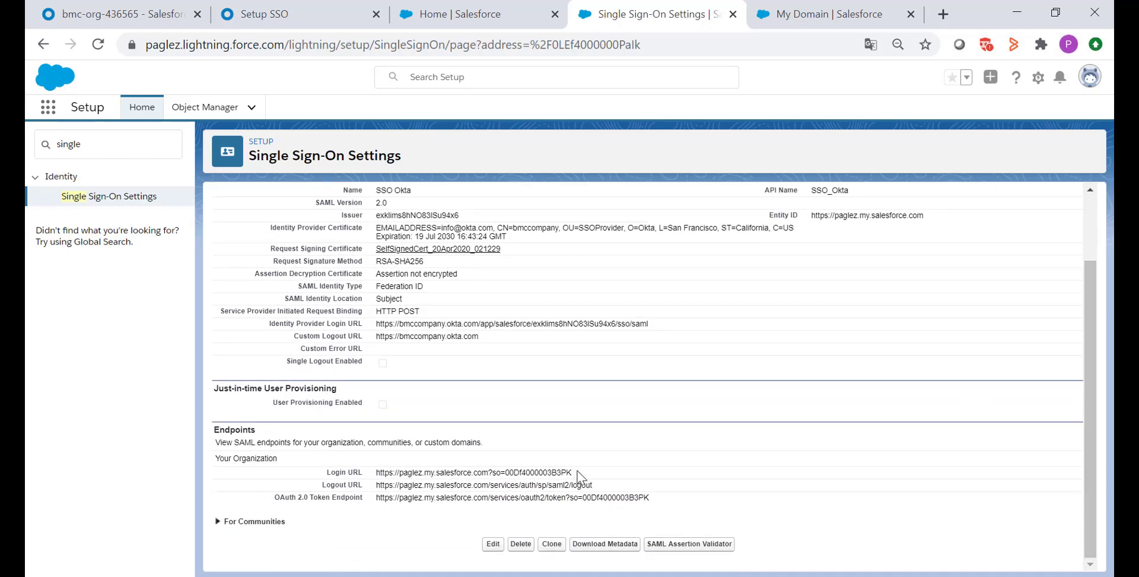
{"action": "left_click_drag", "start_coordinate": [577, 472], "coordinate": [377, 473]}
{"action": "key", "text": "ctrl+c"}
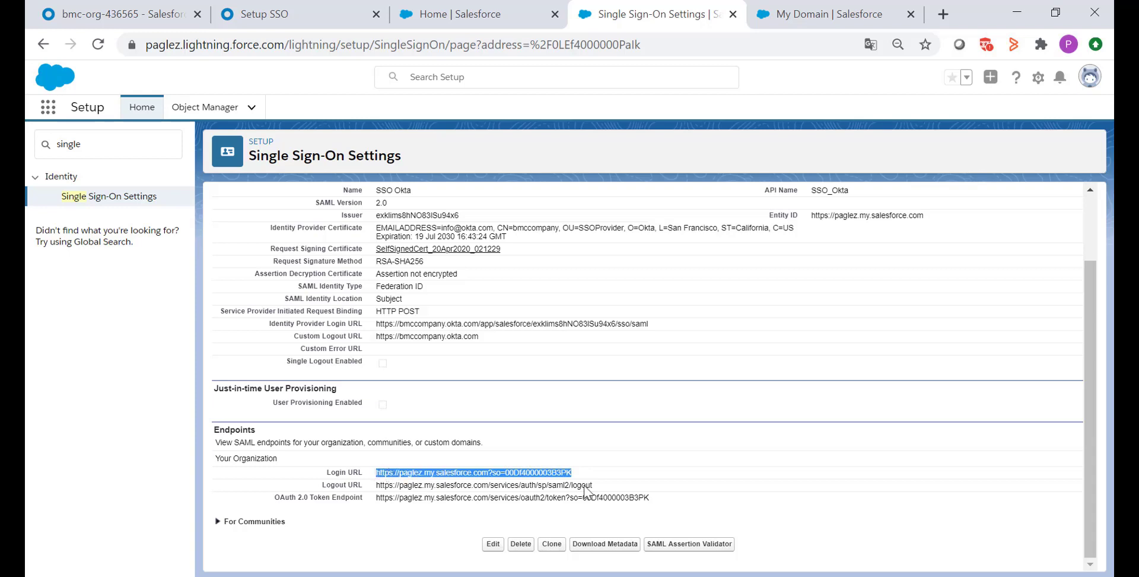
{"action": "left_click", "coordinate": [138, 20]}
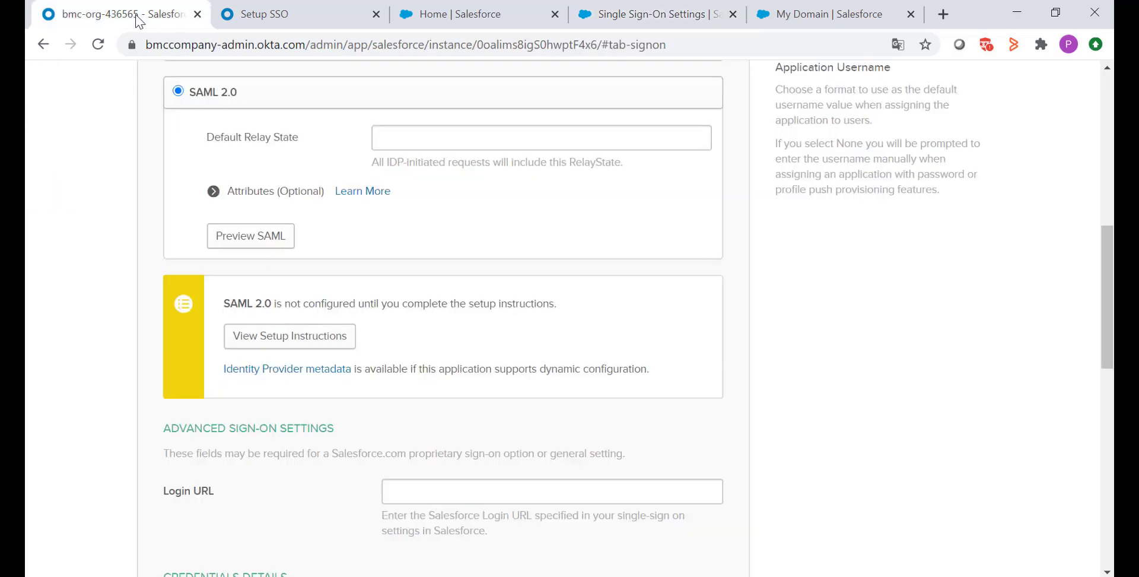
{"action": "scroll", "coordinate": [384, 176], "scroll_direction": "down", "scroll_amount": 5}
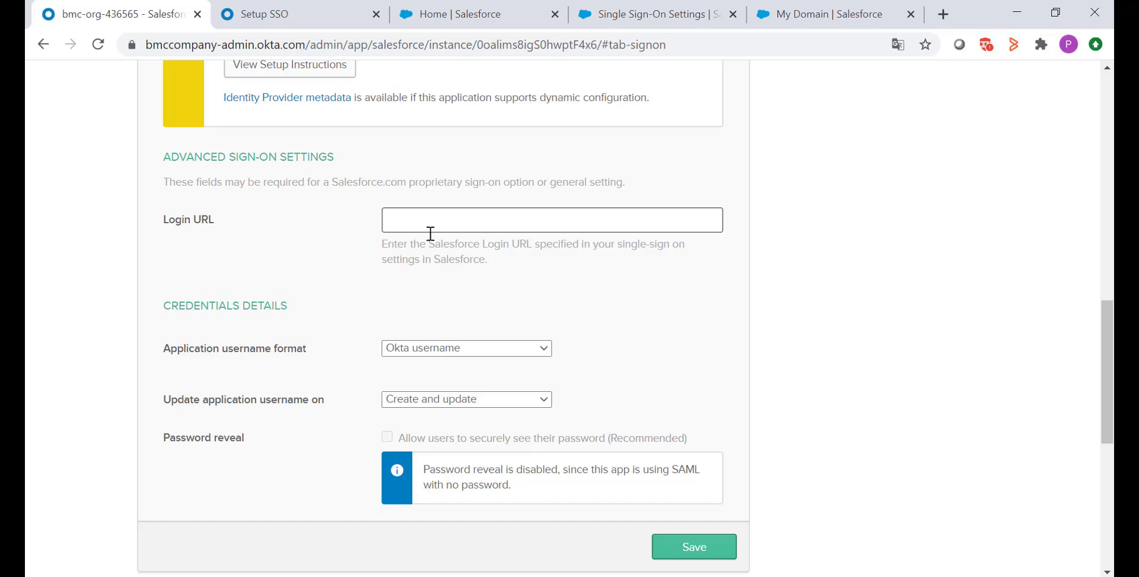
{"action": "key", "text": "ctrl+v"}
{"action": "left_click", "coordinate": [509, 311]}
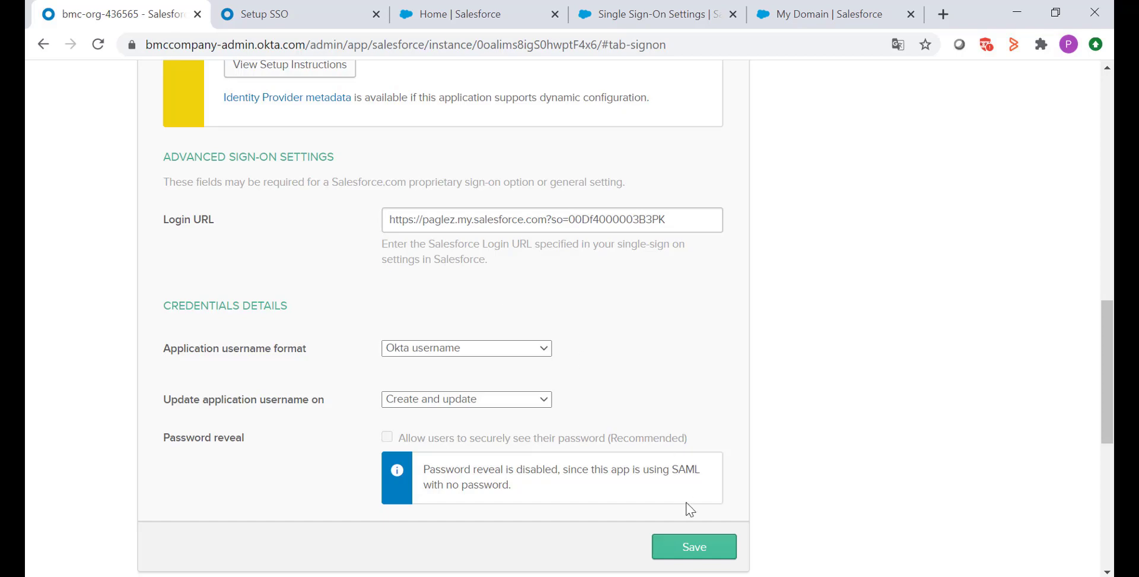
{"action": "left_click", "coordinate": [693, 546]}
{"action": "left_click", "coordinate": [712, 558]}
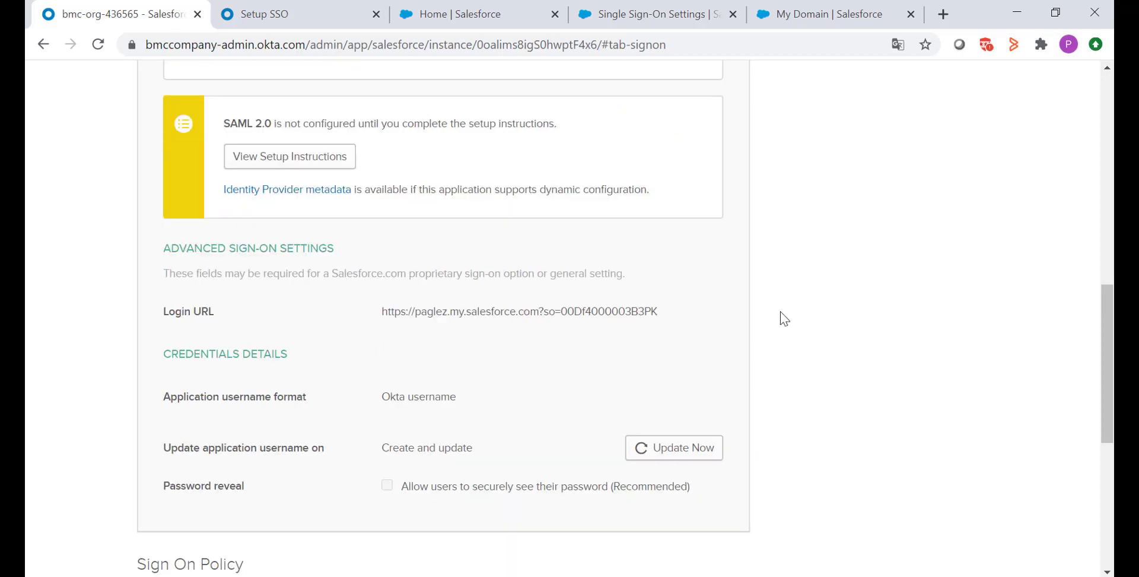
Enable SSO Okta as an authentication service in the Authentication Configuration of Salesforce's My Domain and save
{"action": "left_click", "coordinate": [811, 19]}
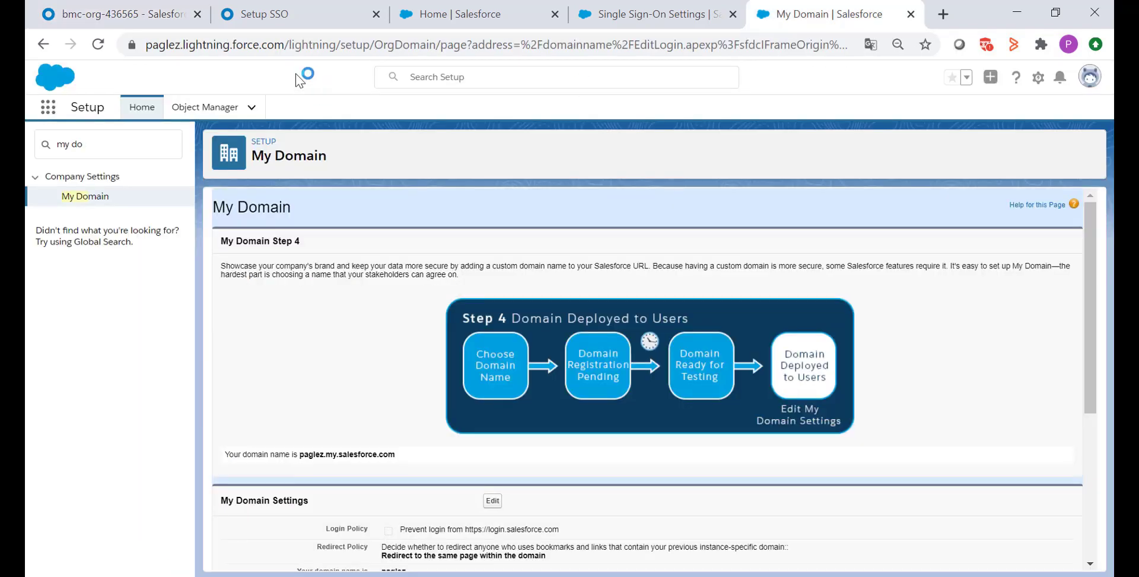
{"action": "left_click_drag", "start_coordinate": [1085, 237], "coordinate": [1095, 372]}
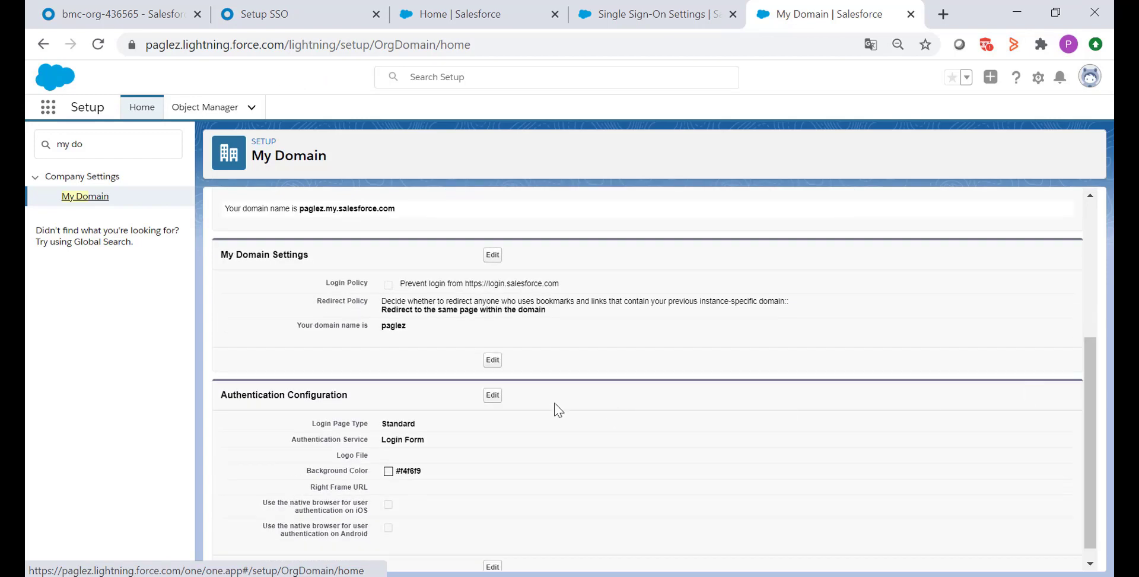
{"action": "left_click", "coordinate": [494, 397]}
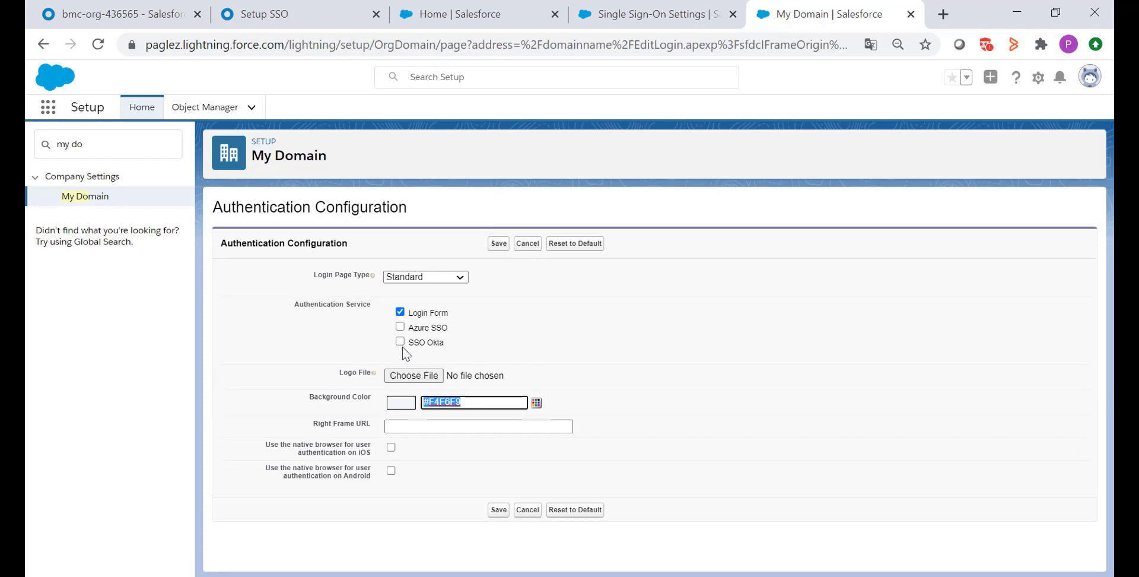
{"action": "left_click", "coordinate": [401, 342]}
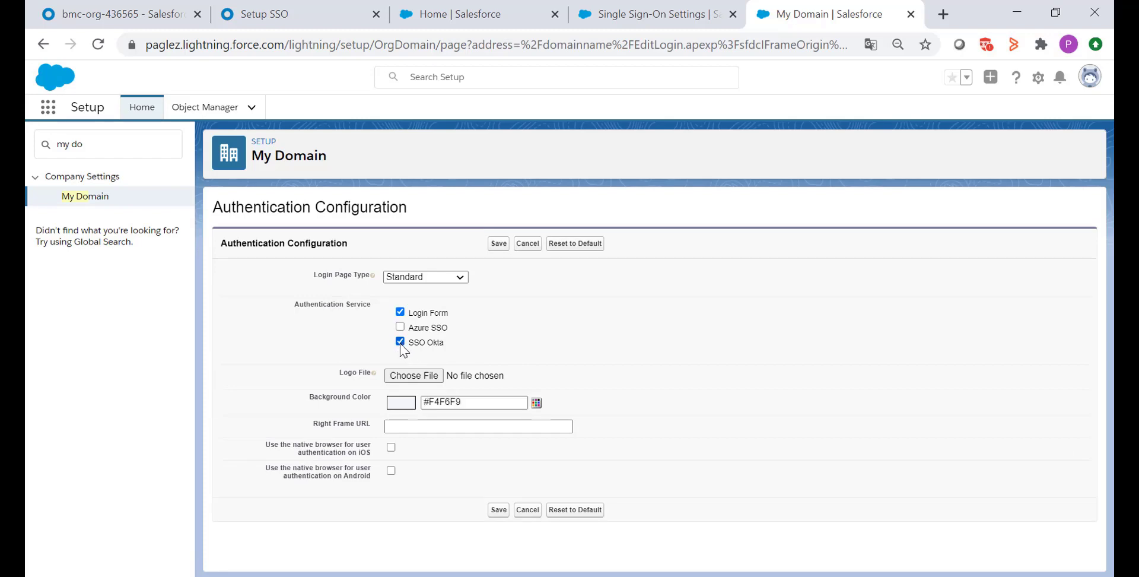
{"action": "left_click", "coordinate": [499, 244]}
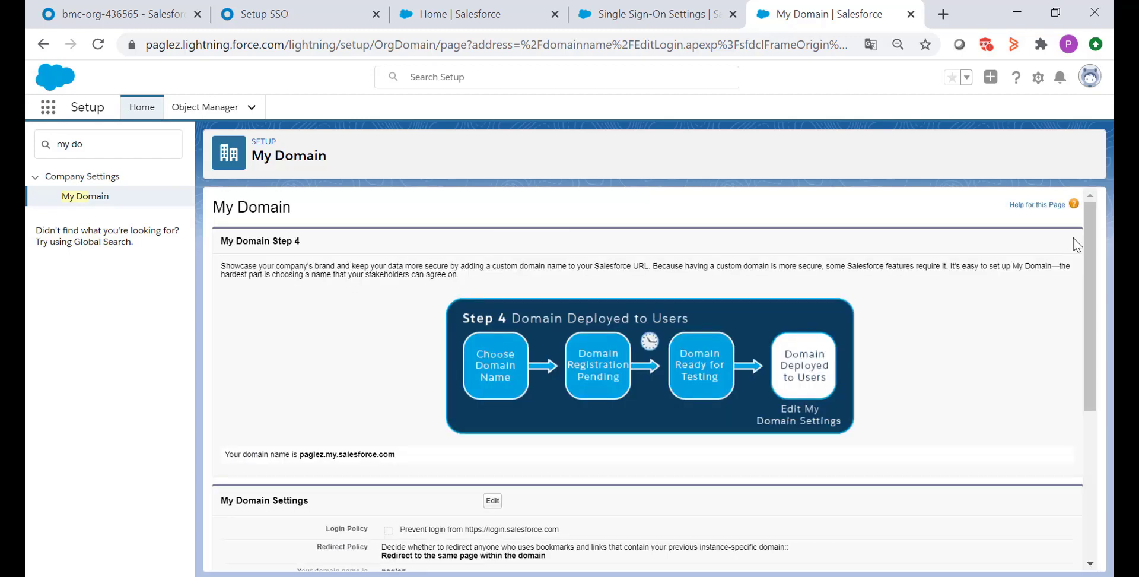
Assign the Salesforce.com app in Okta to the first listed person, keeping the prefilled user name
{"action": "left_click", "coordinate": [147, 7]}
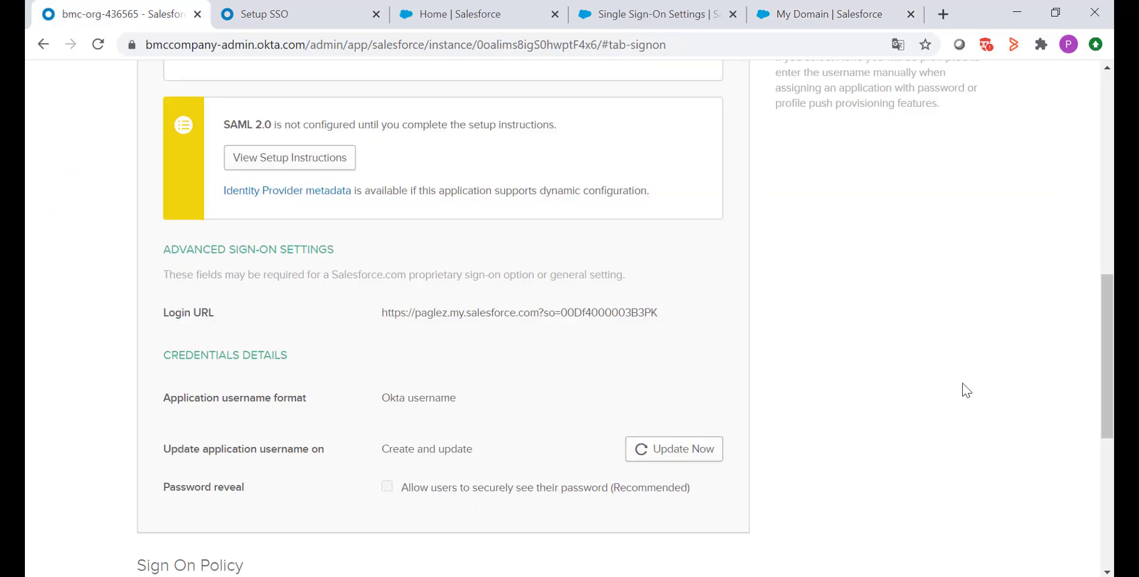
{"action": "left_click_drag", "start_coordinate": [1103, 380], "coordinate": [1103, 180]}
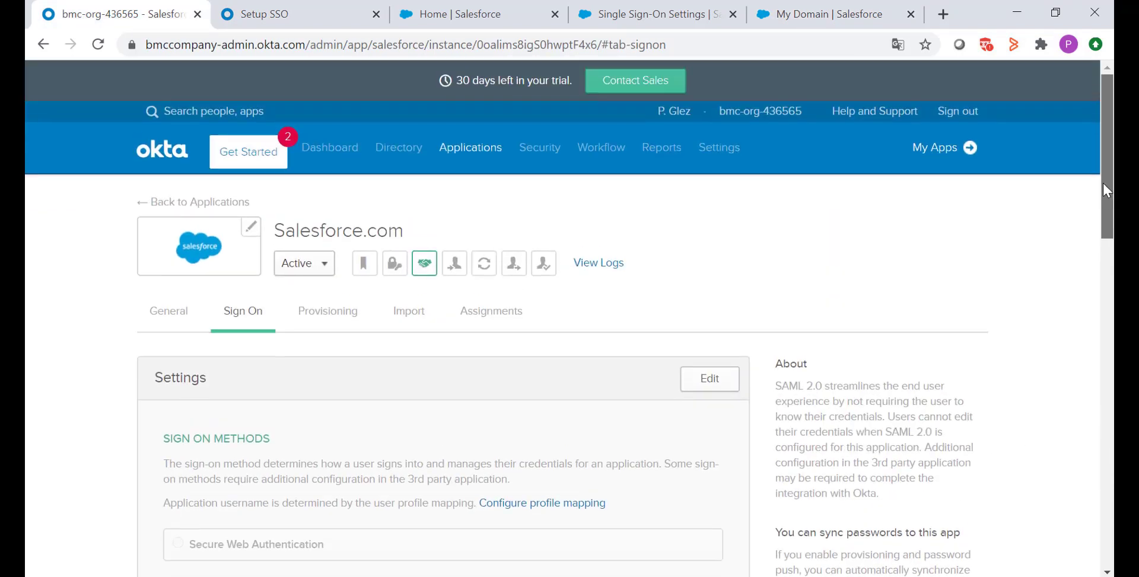
{"action": "left_click", "coordinate": [519, 315]}
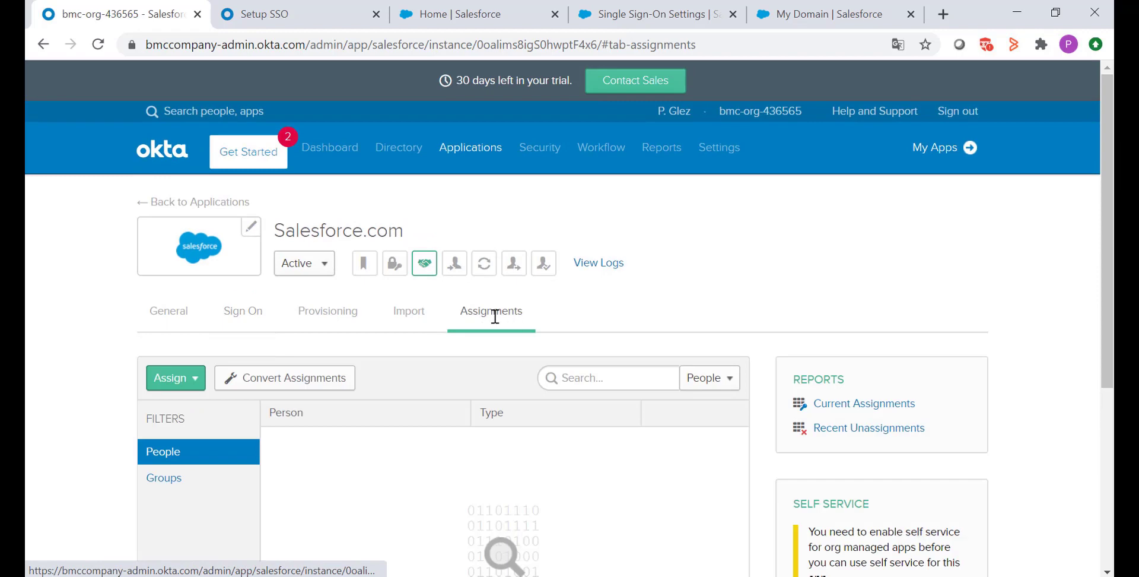
{"action": "left_click", "coordinate": [196, 384]}
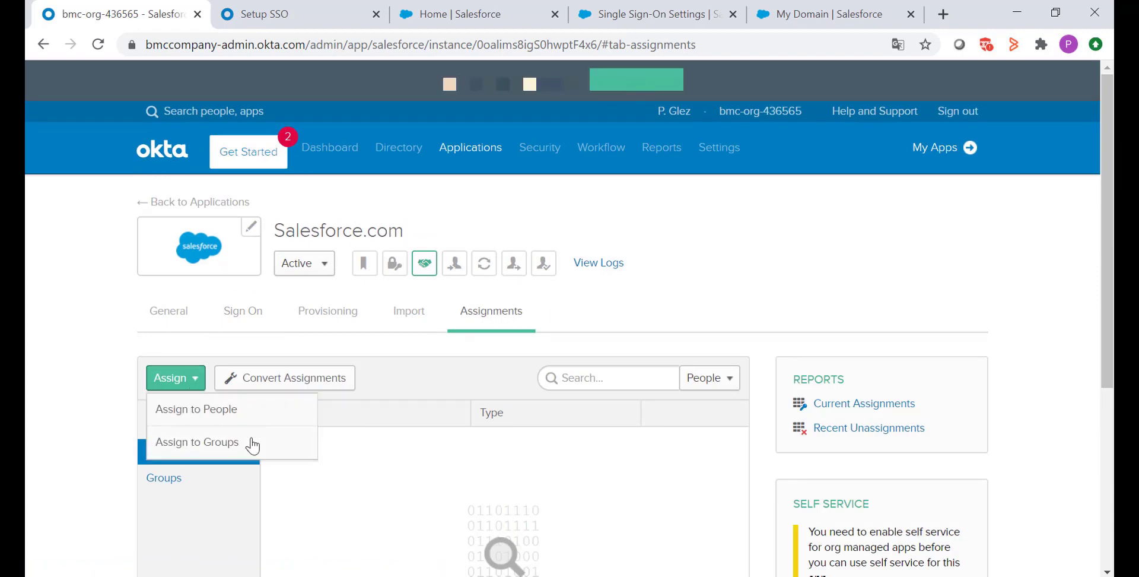
{"action": "left_click", "coordinate": [230, 414]}
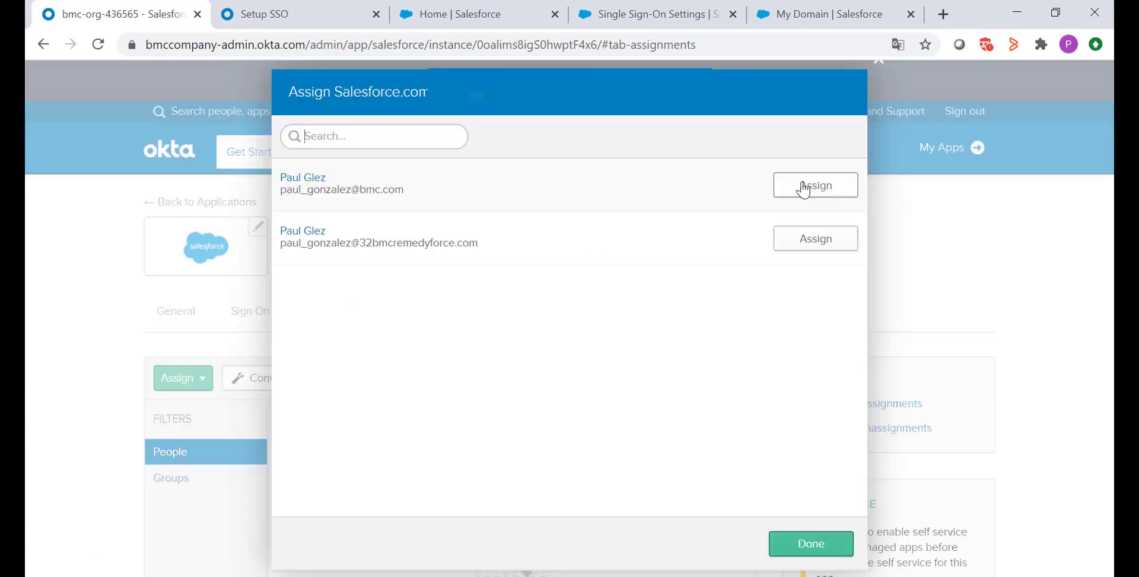
{"action": "left_click", "coordinate": [804, 187]}
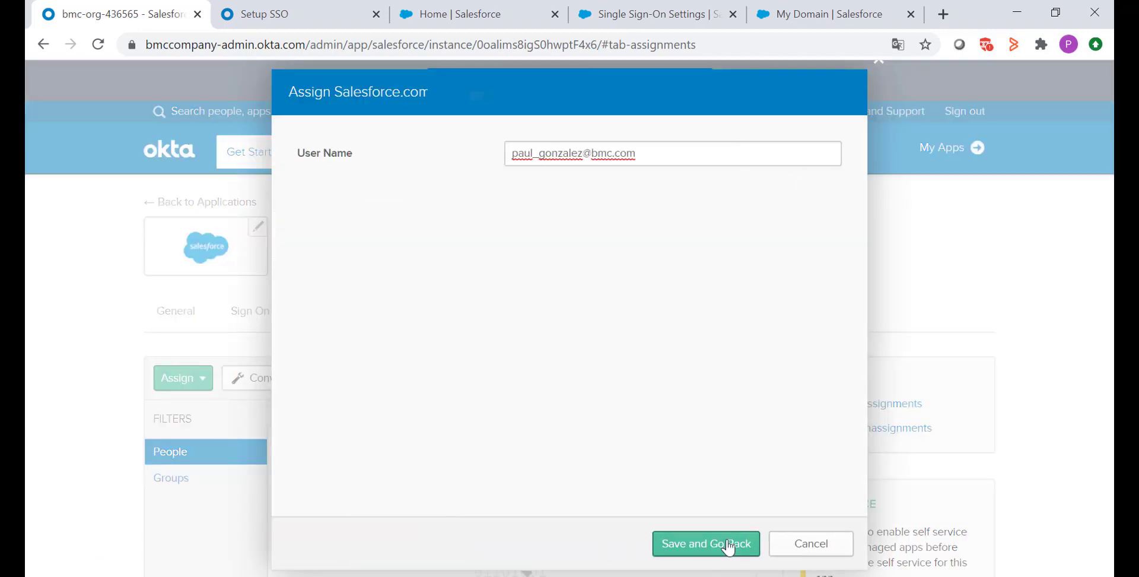
{"action": "left_click", "coordinate": [736, 551]}
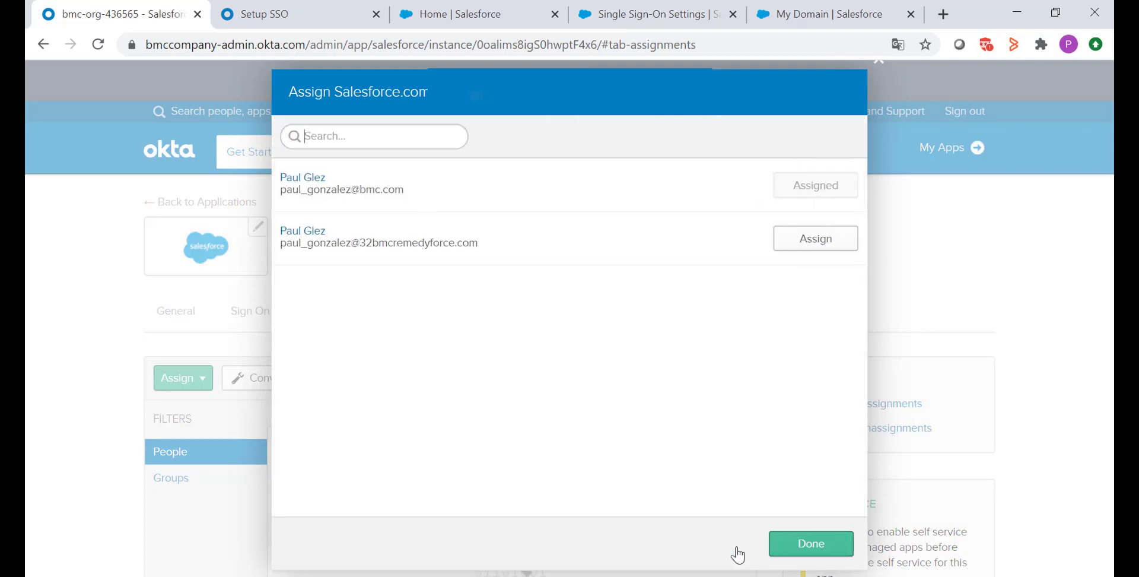
{"action": "left_click", "coordinate": [805, 545]}
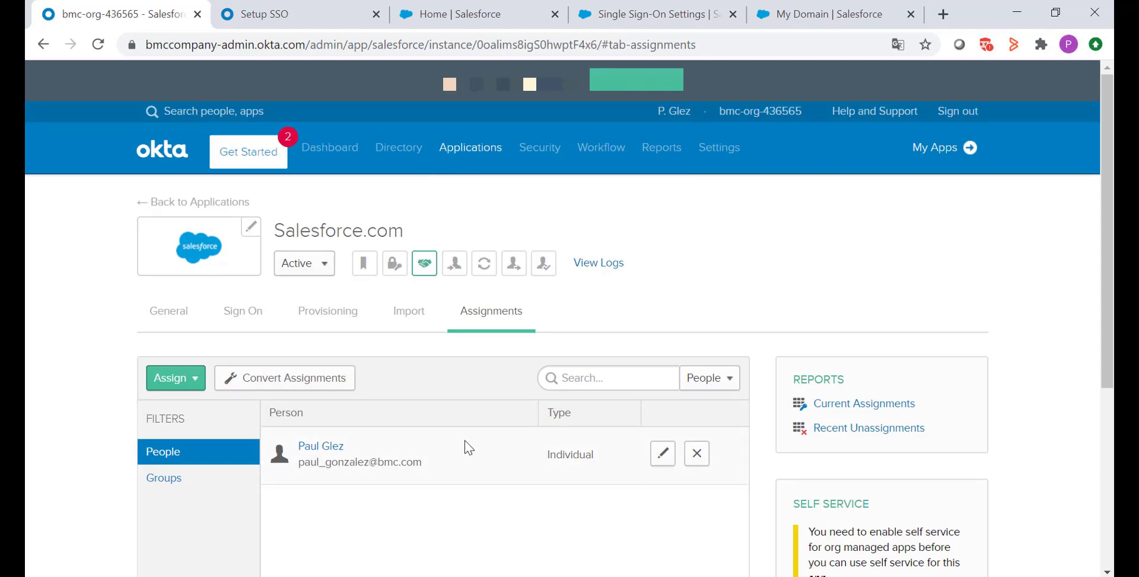
Copy the assigned person's e-mail user name from the Salesforce.com app's assignments in Okta
{"action": "left_click_drag", "start_coordinate": [431, 462], "coordinate": [298, 463]}
{"action": "right_click", "coordinate": [326, 462]}
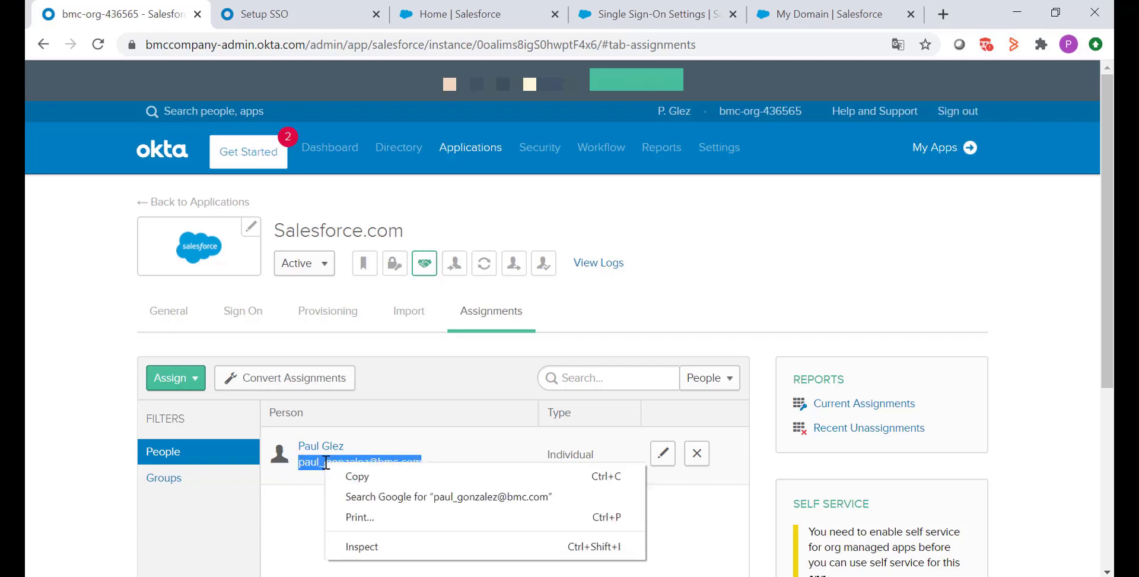
{"action": "left_click", "coordinate": [372, 475]}
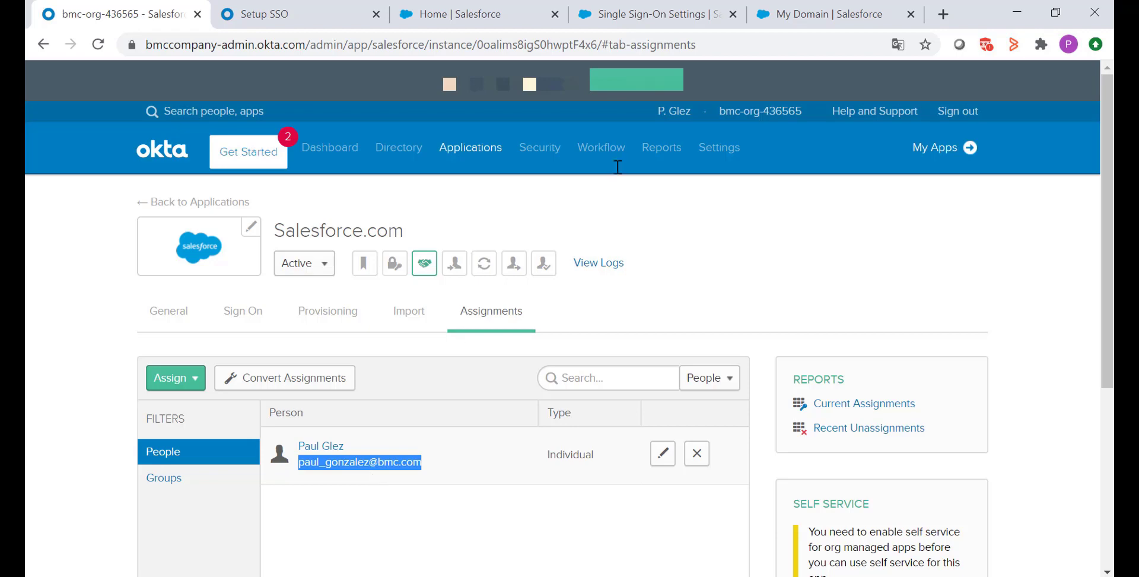
Find the matching user among the Users in Salesforce Setup and open that user's record for editing
{"action": "left_click", "coordinate": [814, 8]}
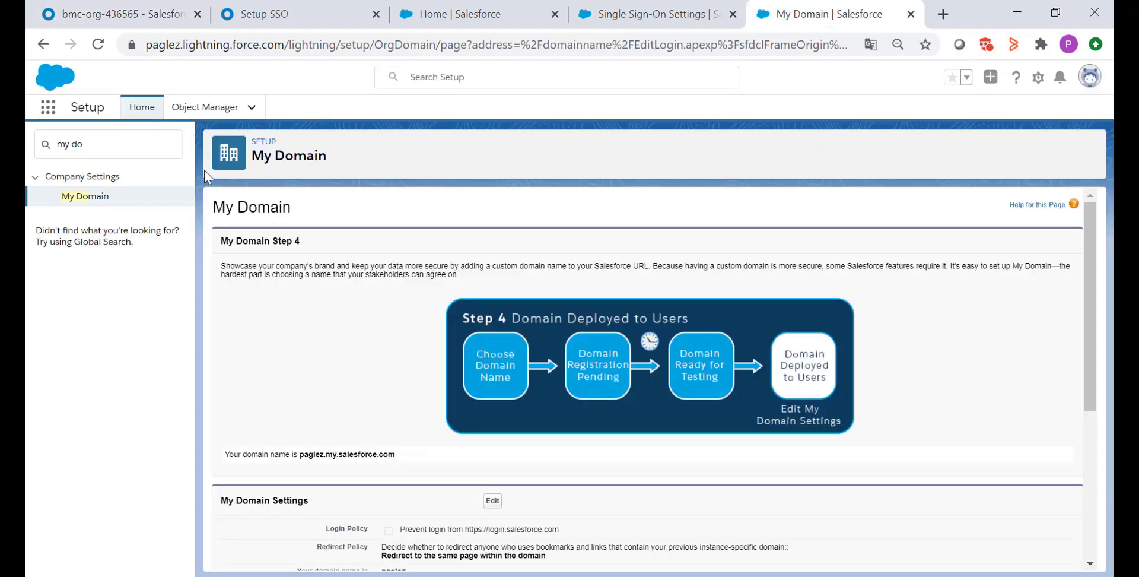
{"action": "left_click_drag", "start_coordinate": [103, 148], "coordinate": [28, 153]}
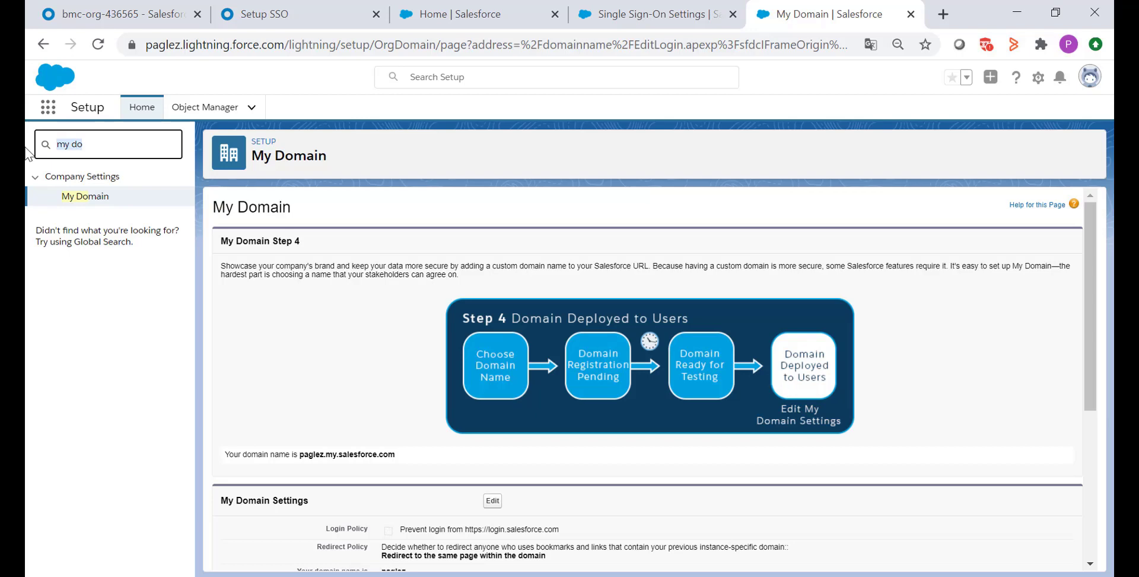
{"action": "type", "text": "USER"}
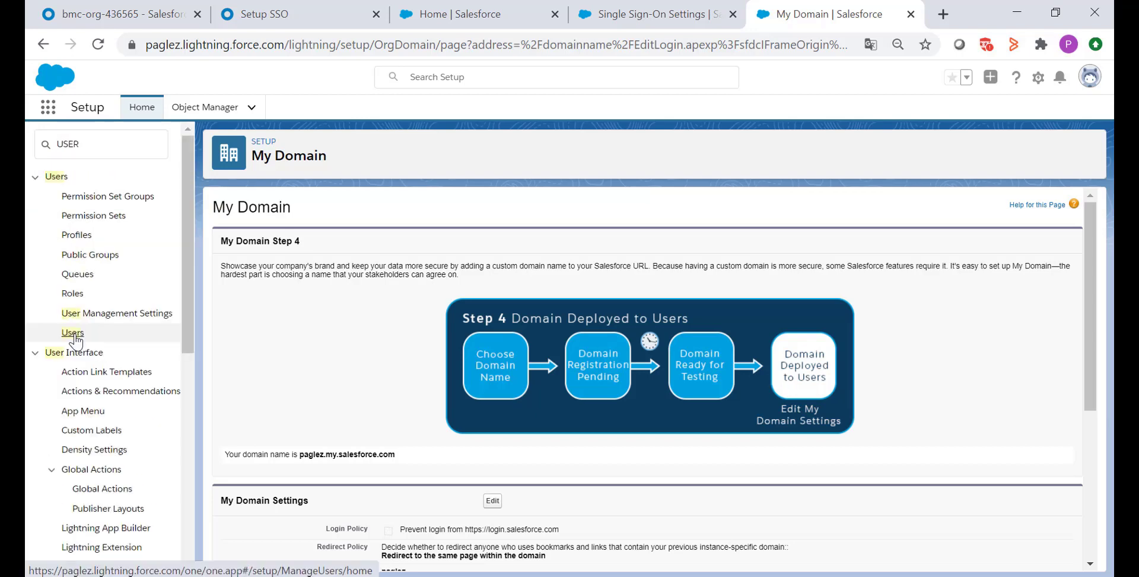
{"action": "left_click", "coordinate": [72, 332]}
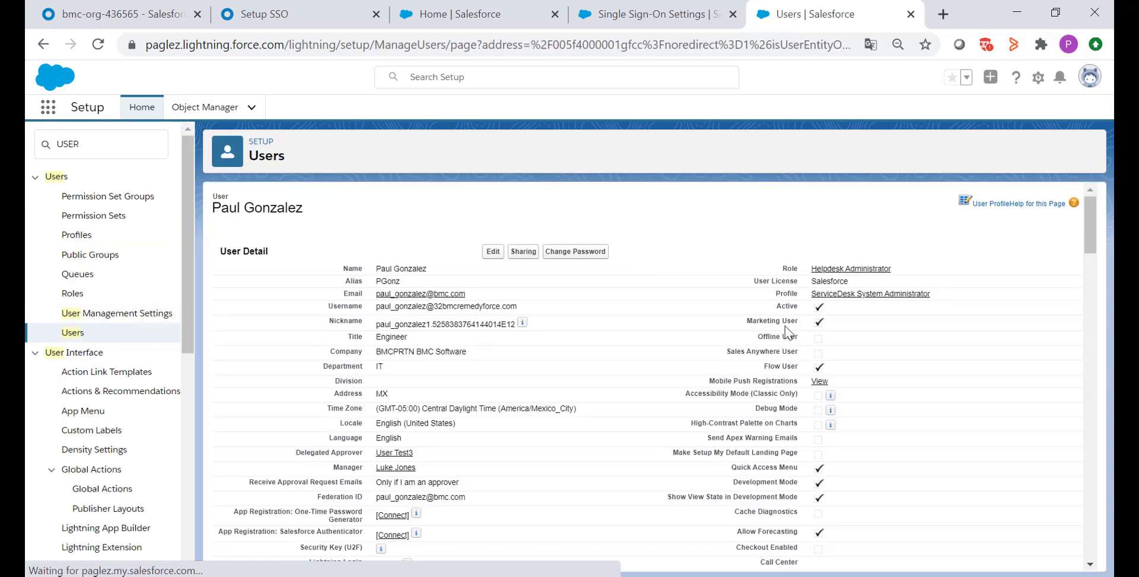
{"action": "left_click", "coordinate": [495, 273]}
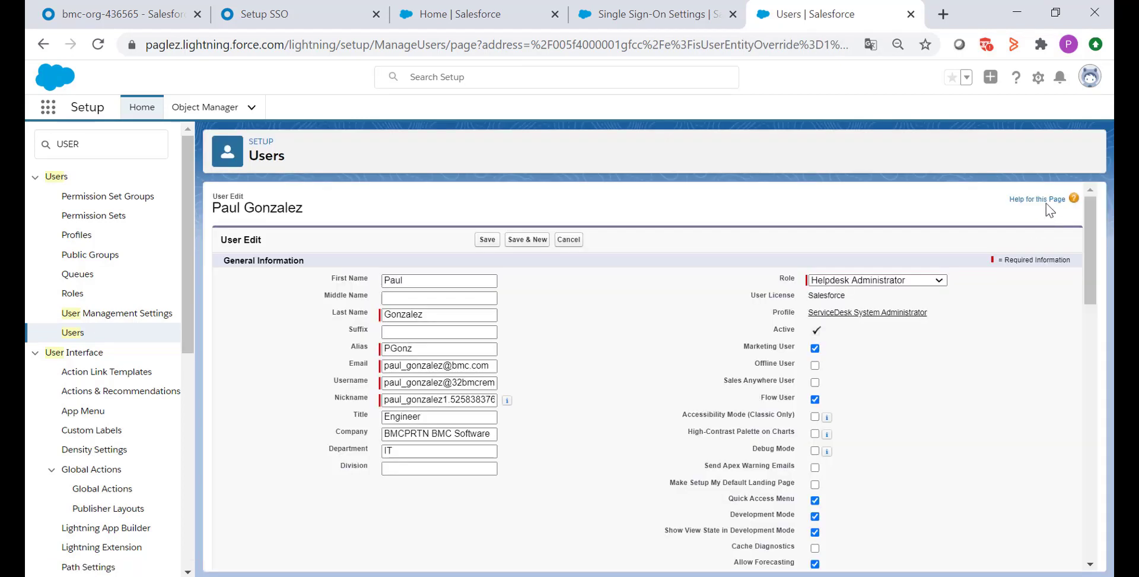
Paste the copied e-mail user name as the Federation ID in the user's Single Sign On Information and save the record
{"action": "left_click_drag", "start_coordinate": [1089, 234], "coordinate": [1070, 377]}
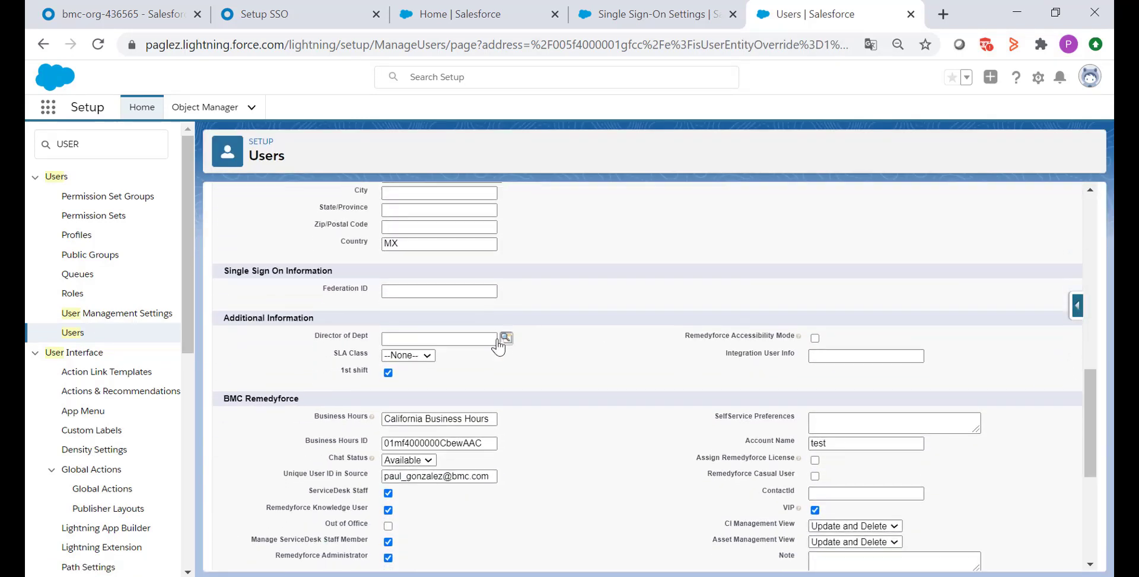
{"action": "left_click", "coordinate": [387, 292]}
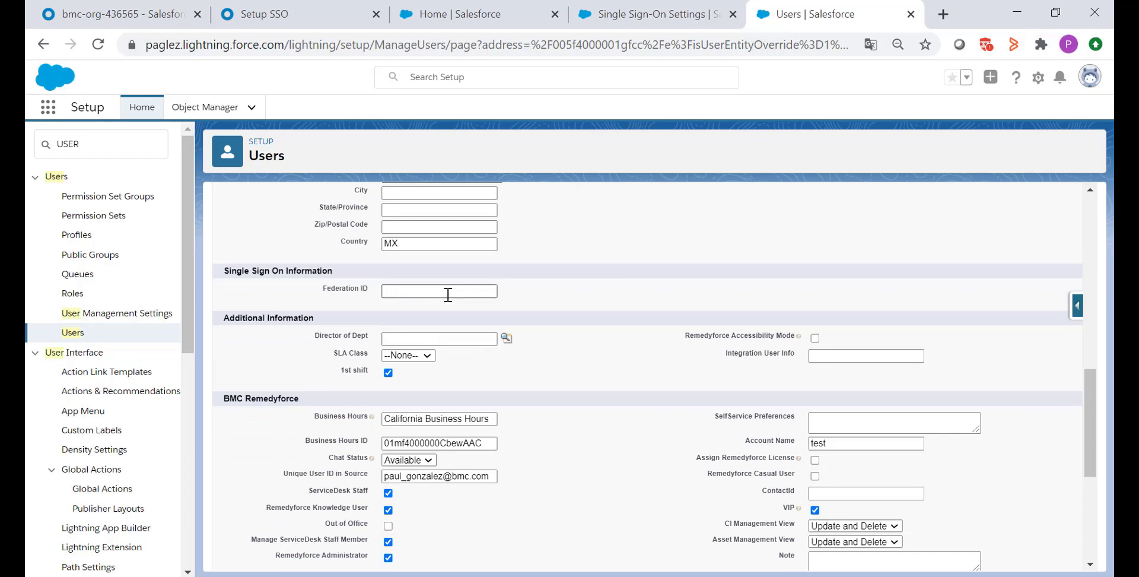
{"action": "key", "text": "ctrl+v"}
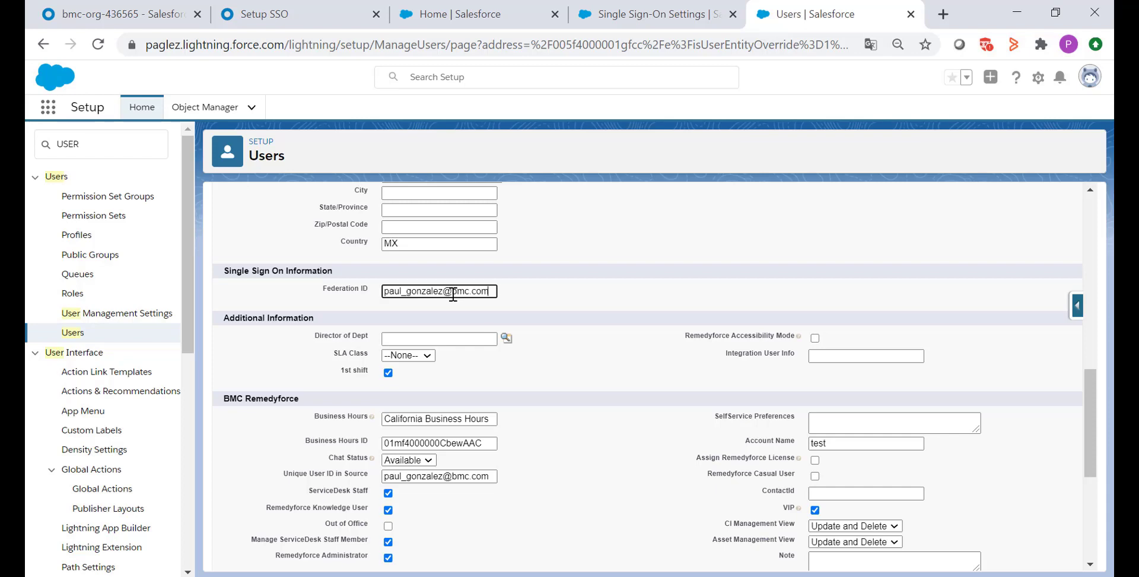
{"action": "scroll", "coordinate": [475, 267], "scroll_direction": "up", "scroll_amount": 10}
{"action": "left_click", "coordinate": [486, 240]}
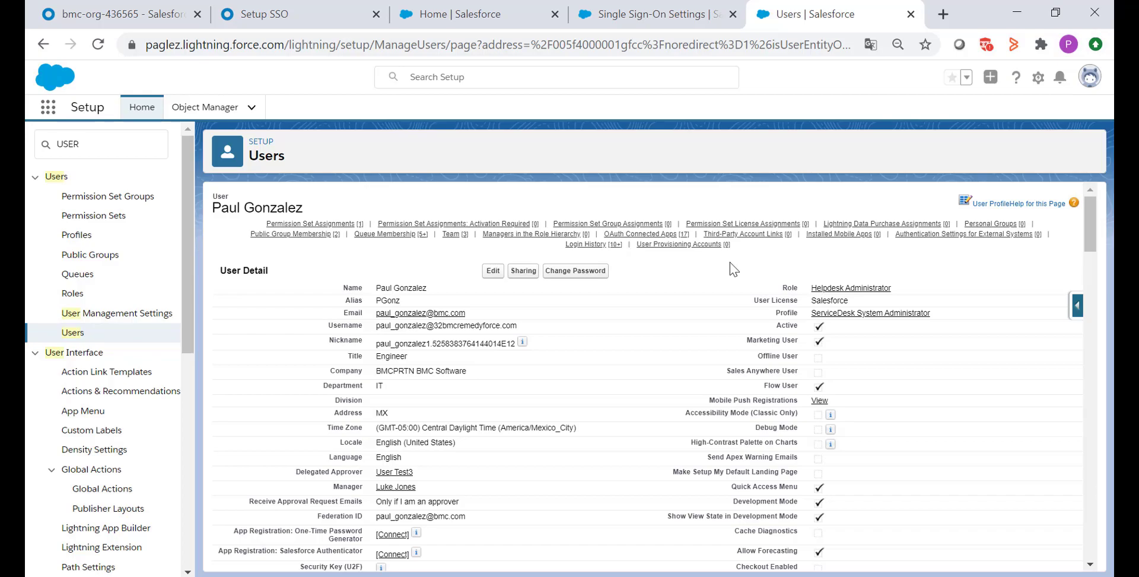
In the incognito window, log in to Salesforce using SSO Okta with the assigned user's Okta username and account password
{"action": "key", "text": "alt+Tab"}
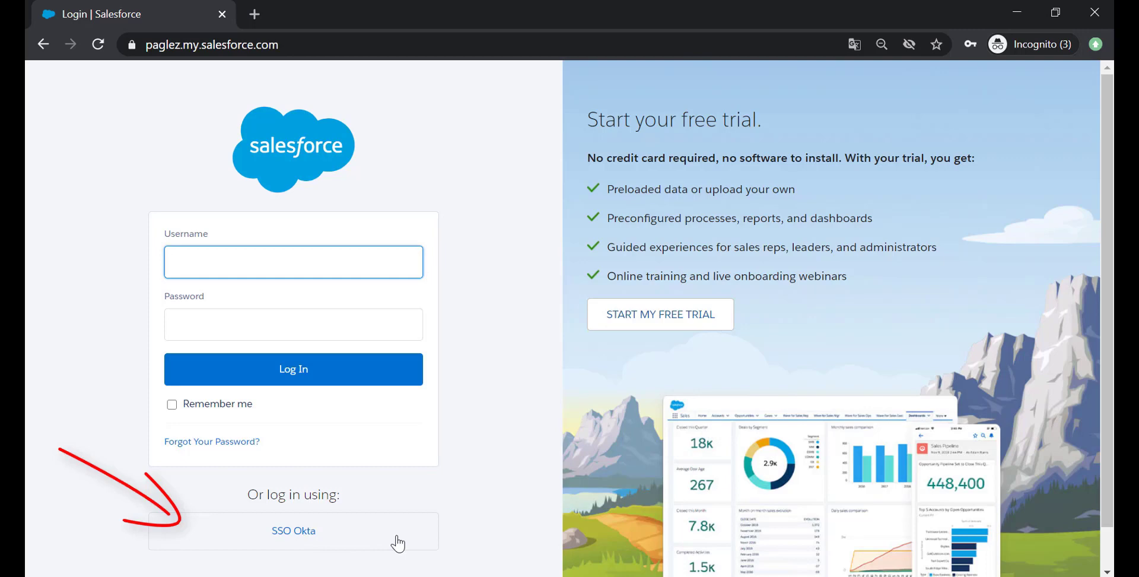
{"action": "left_click", "coordinate": [343, 542]}
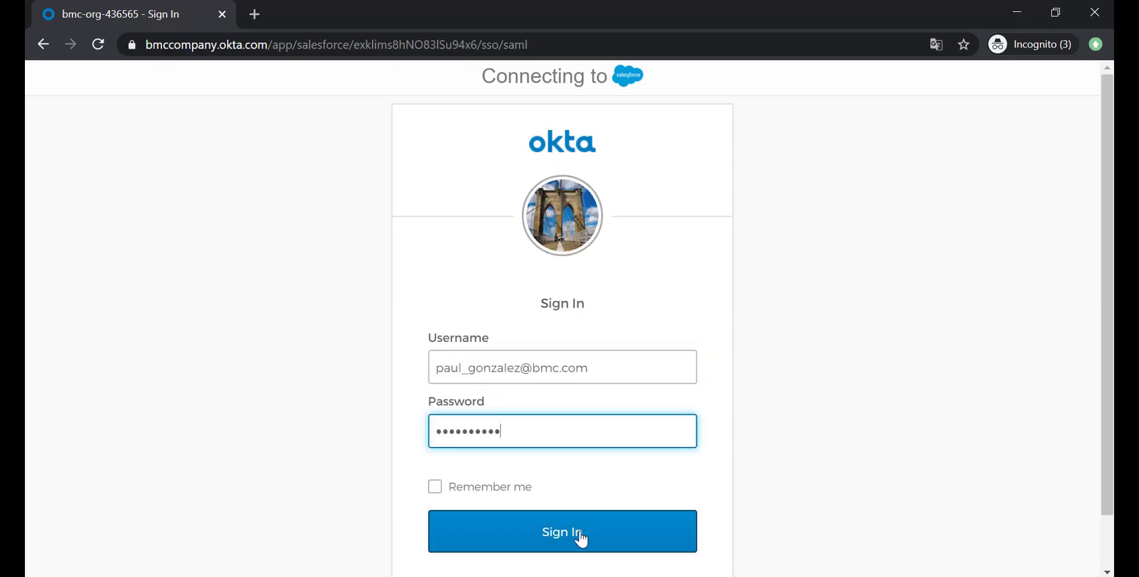
{"action": "left_click", "coordinate": [580, 537]}
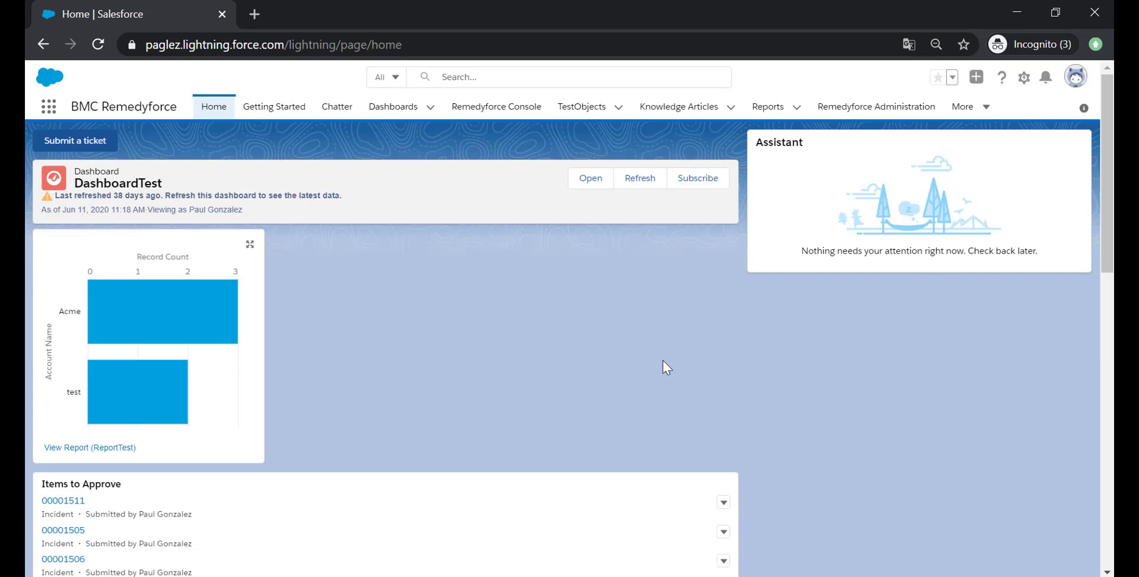
Log out of Salesforce, dismiss the Okta notifications, and launch the Salesforce.com app from the Okta home page
{"action": "left_click", "coordinate": [1073, 77]}
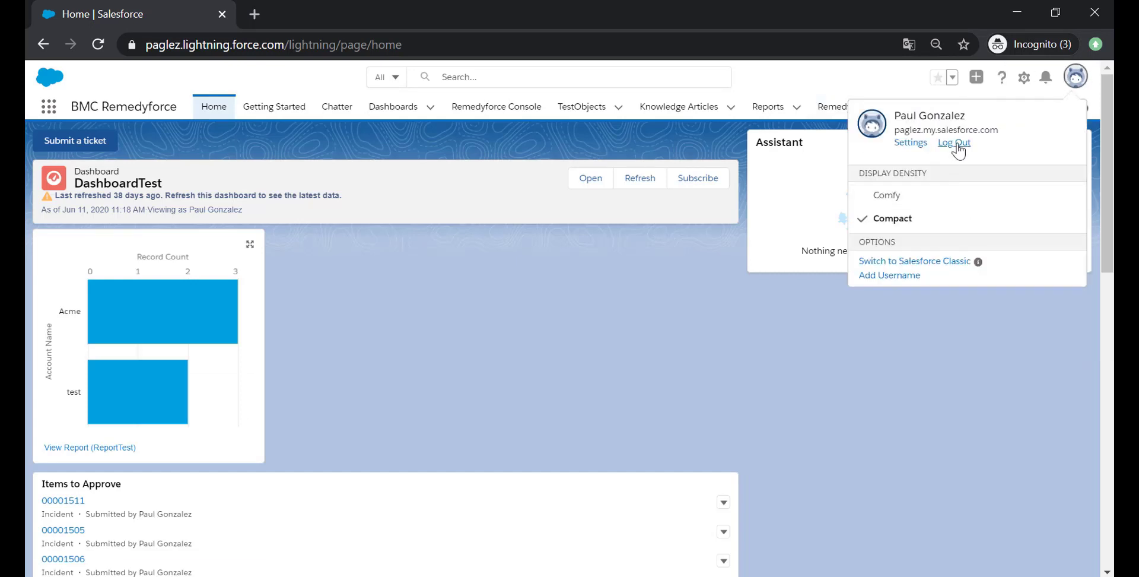
{"action": "left_click", "coordinate": [955, 143]}
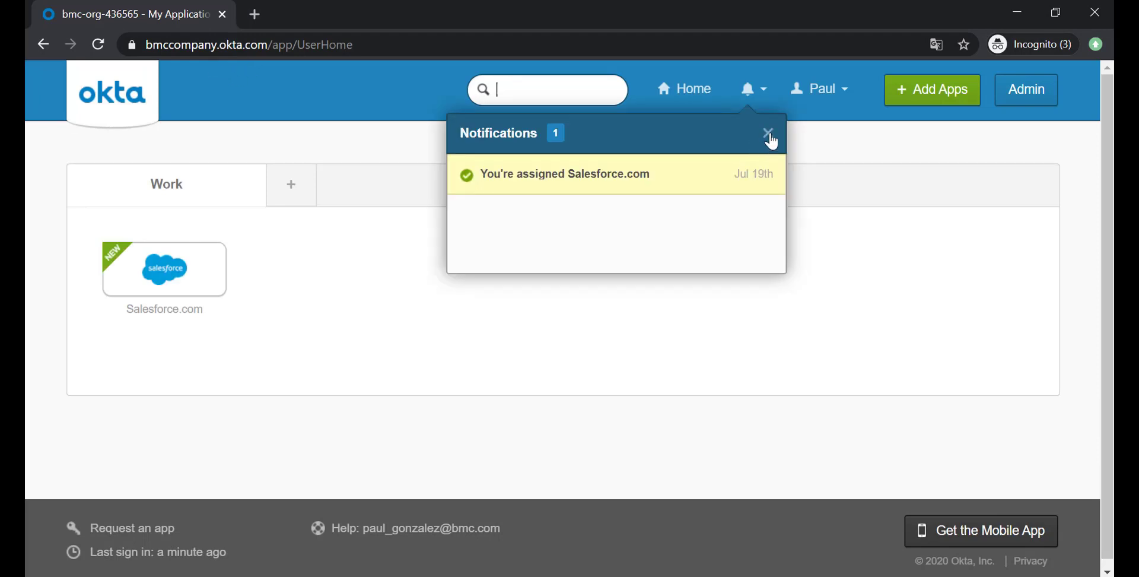
{"action": "left_click", "coordinate": [769, 133]}
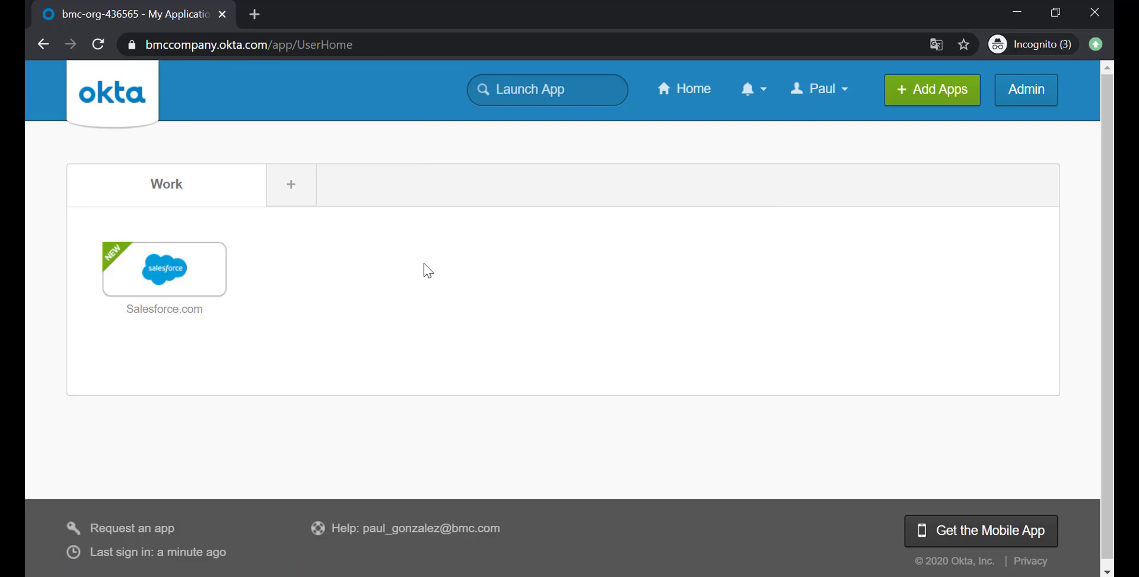
{"action": "left_click", "coordinate": [173, 279]}
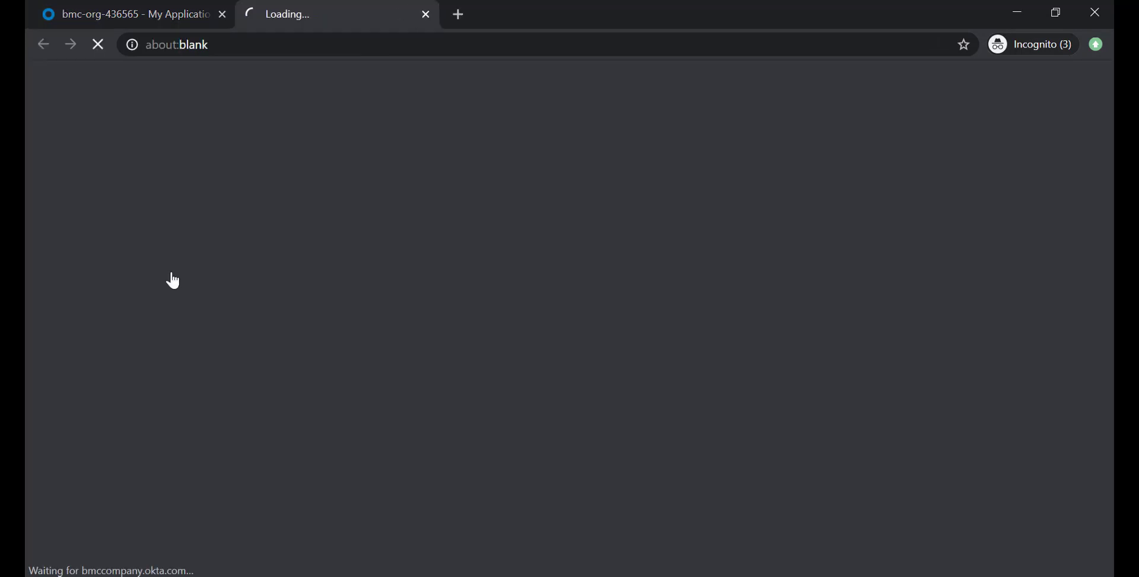